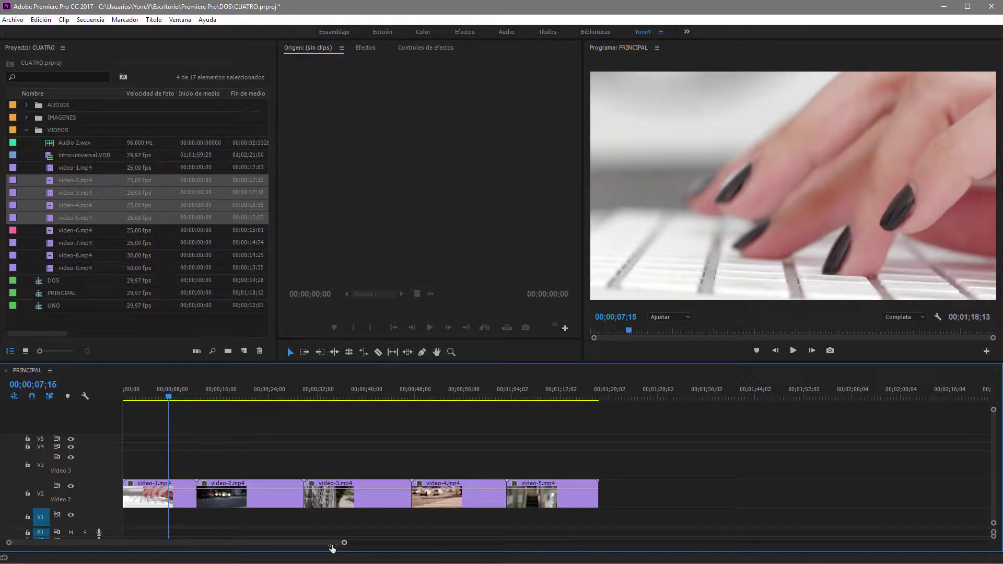
- Zoom the PRINCIPAL timeline in on the clips and expand Video 2 to show larger thumbnails
mouse_move(339, 543)
left_mouse_down()
mouse_move(266, 545)
mouse_move(199, 524)
left_mouse_up()
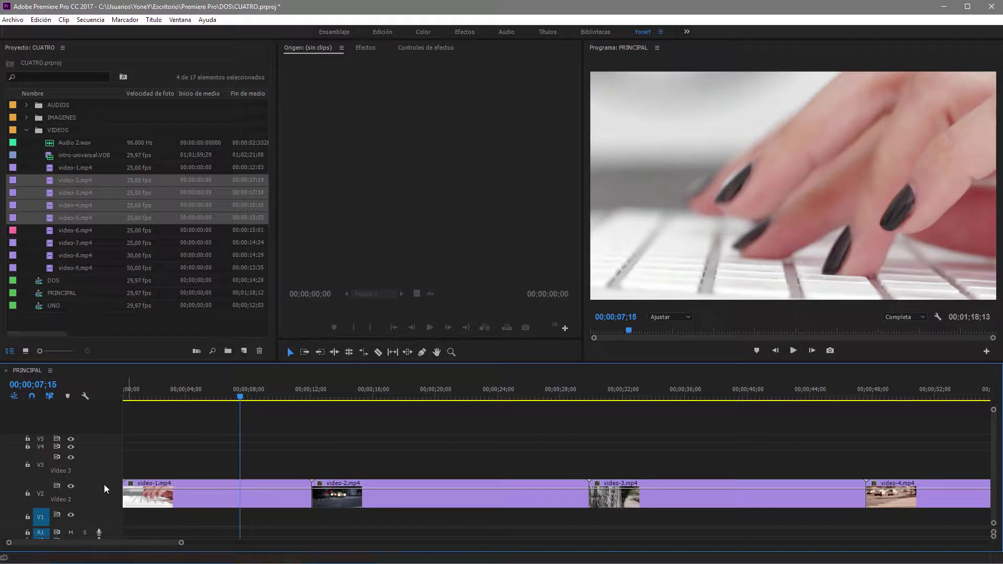
double_click(96, 495)
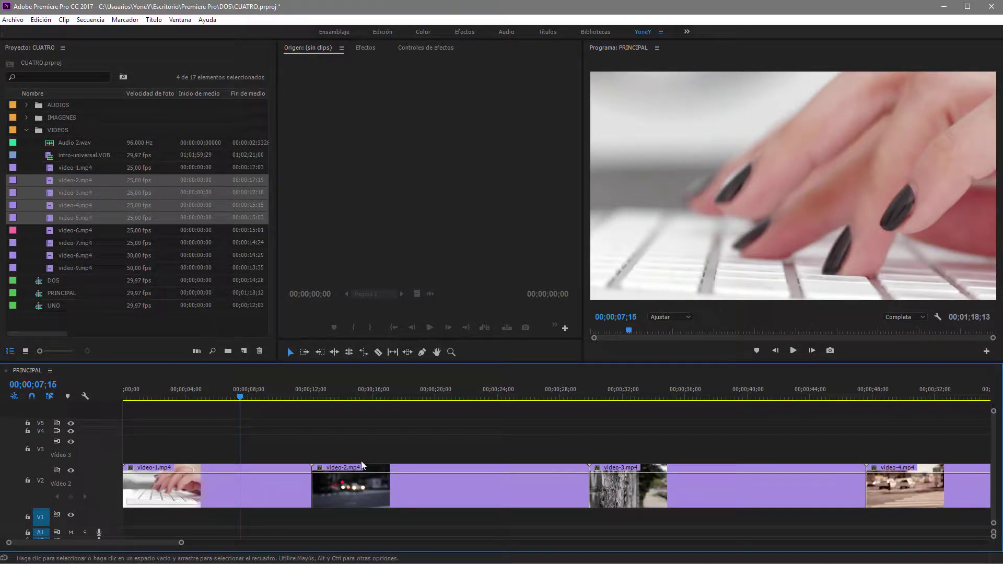
left_click(334, 352)
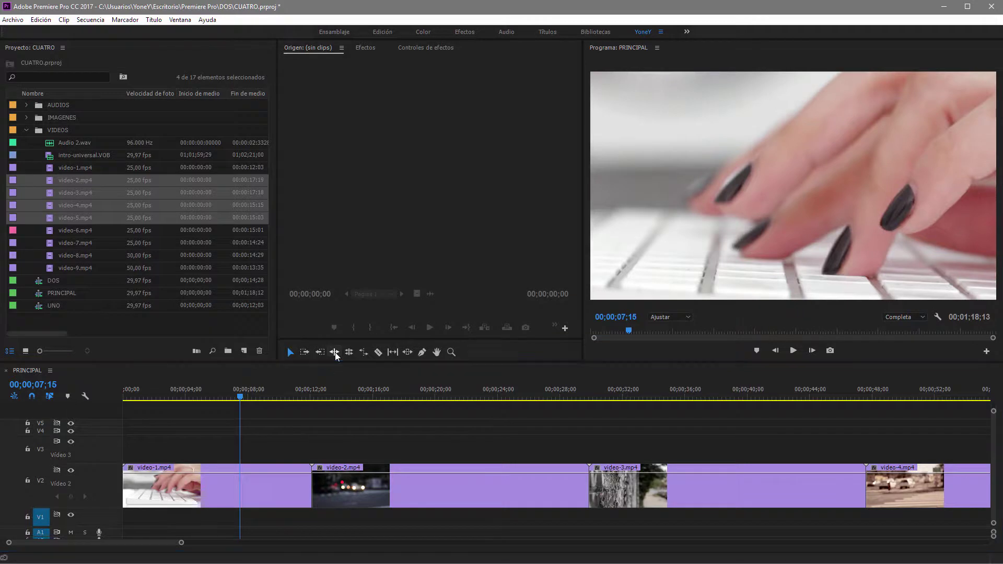
left_click(291, 353)
mouse_move(463, 443)
left_mouse_down()
mouse_move(542, 487)
mouse_move(767, 502)
left_mouse_up()
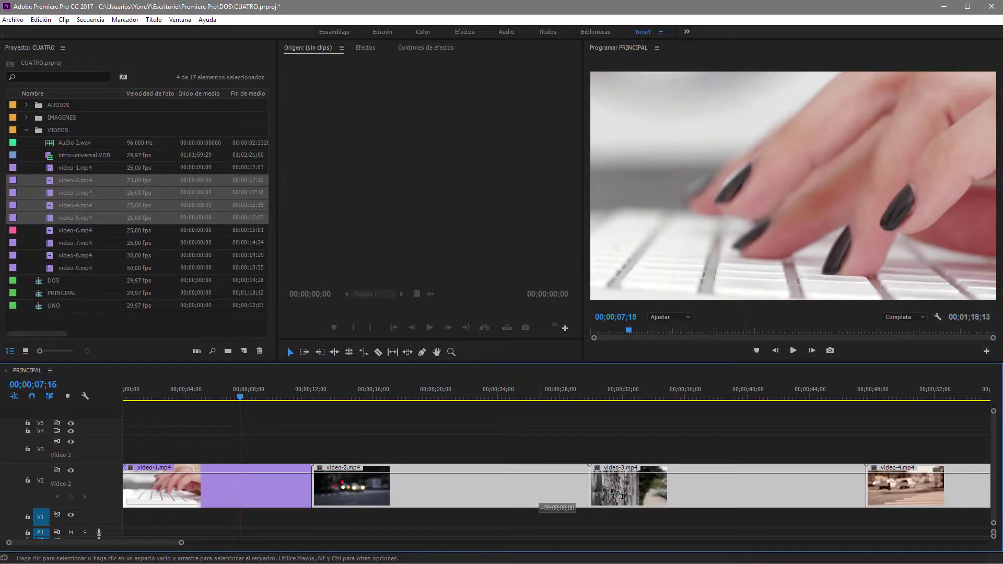
left_click_drag(557, 488, 658, 488)
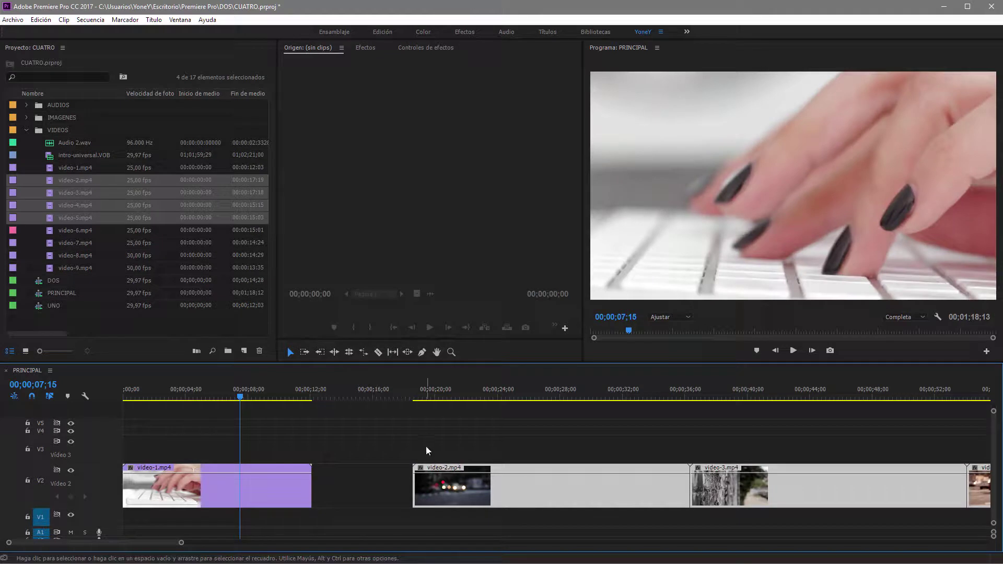
left_click(359, 477)
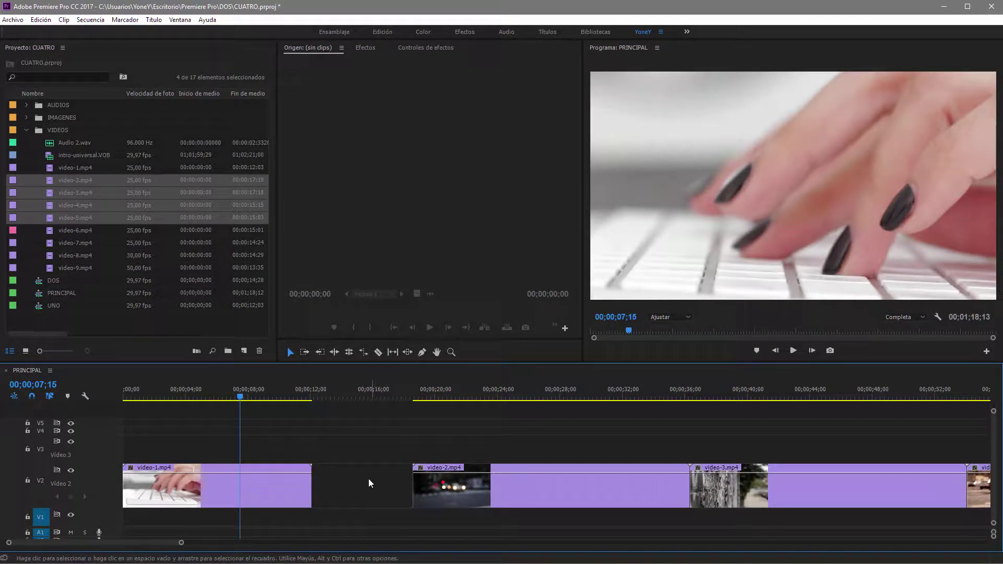
left_click(368, 393)
left_click(275, 393)
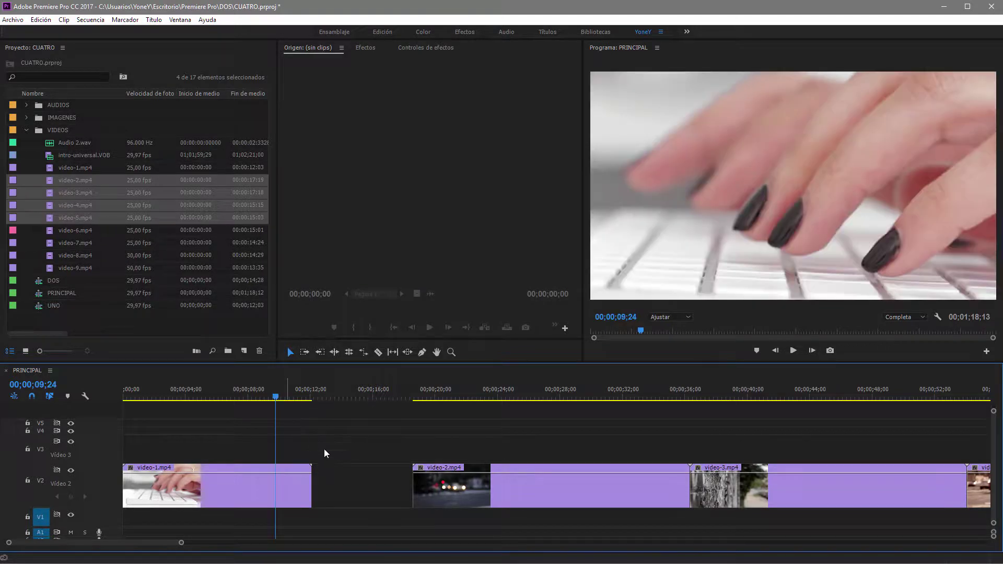
right_click(344, 481)
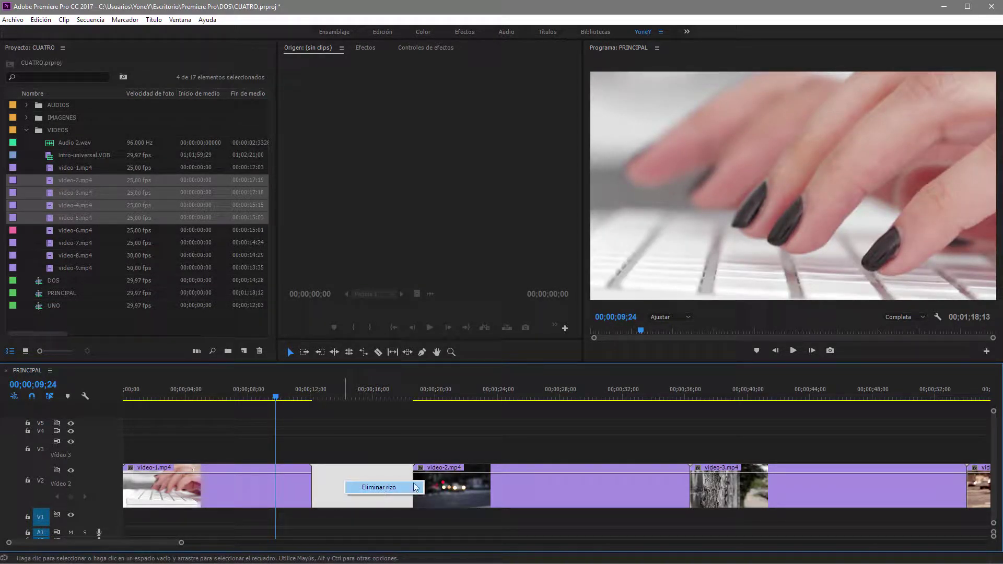
left_click(532, 450)
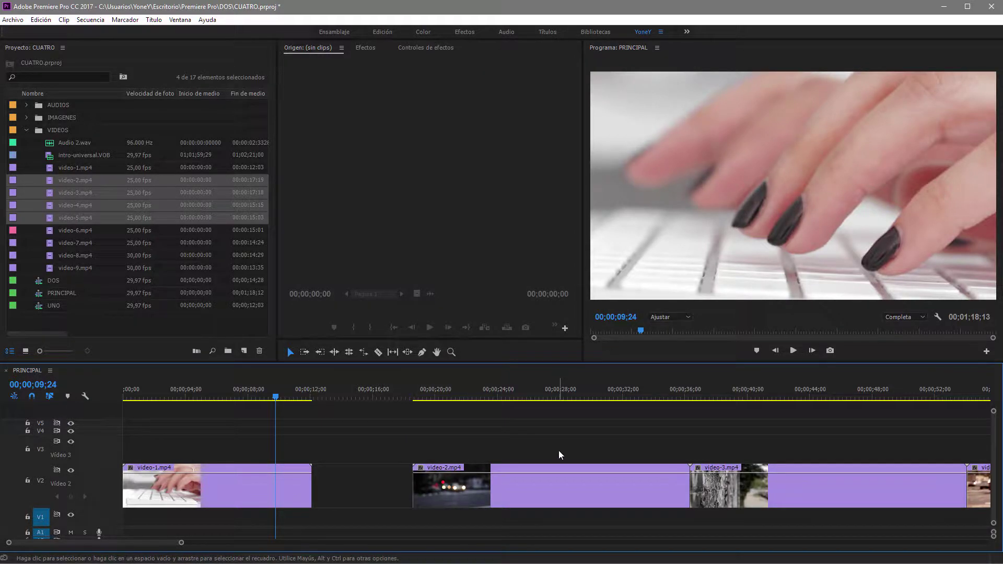
left_click_drag(559, 450, 975, 495)
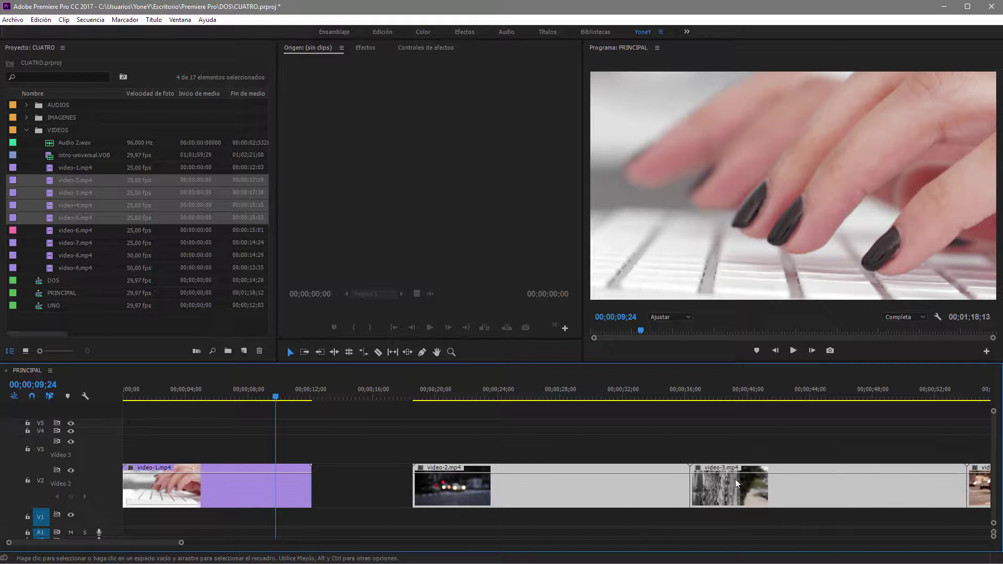
left_click_drag(631, 487, 530, 482)
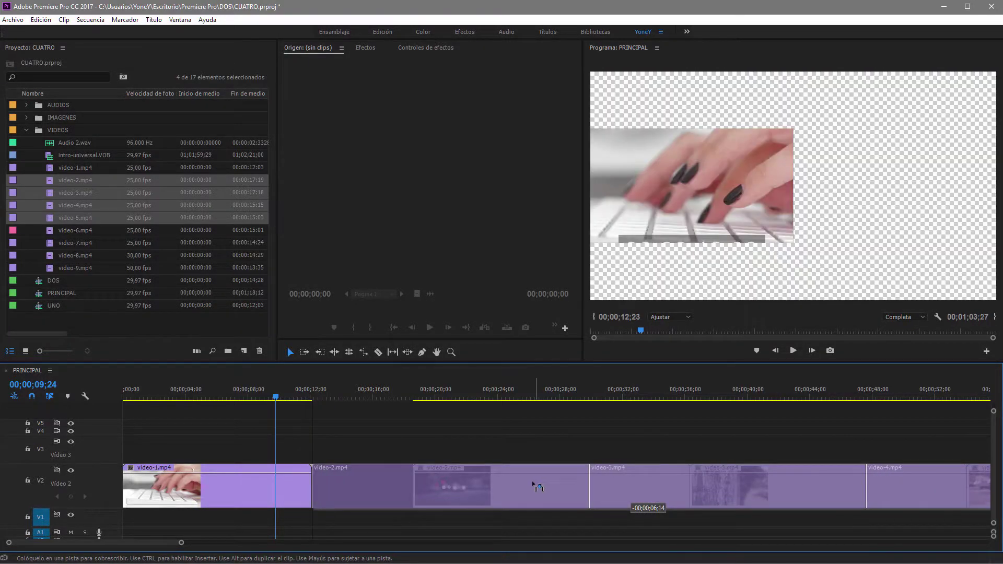
left_click(435, 447)
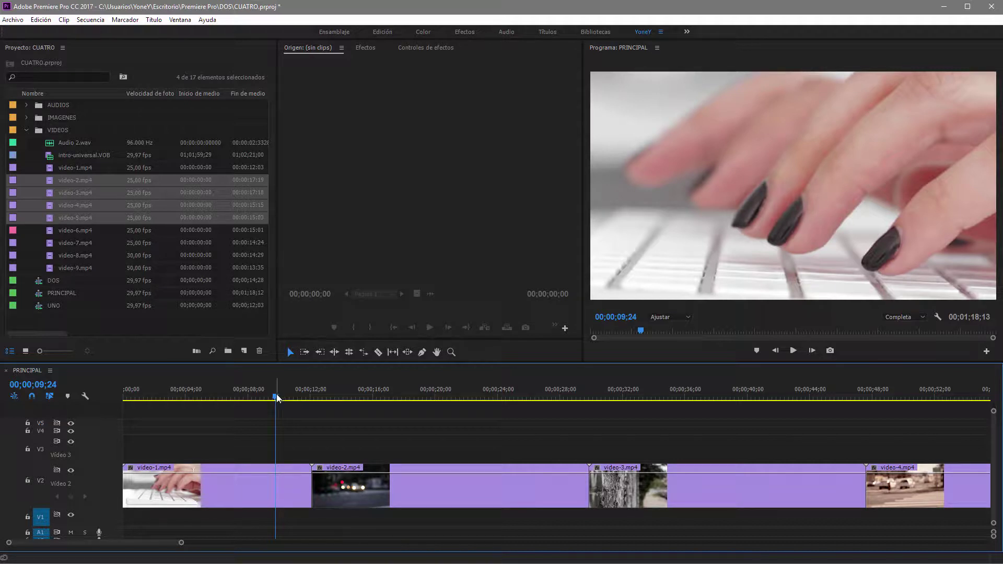
left_click_drag(276, 398, 261, 401)
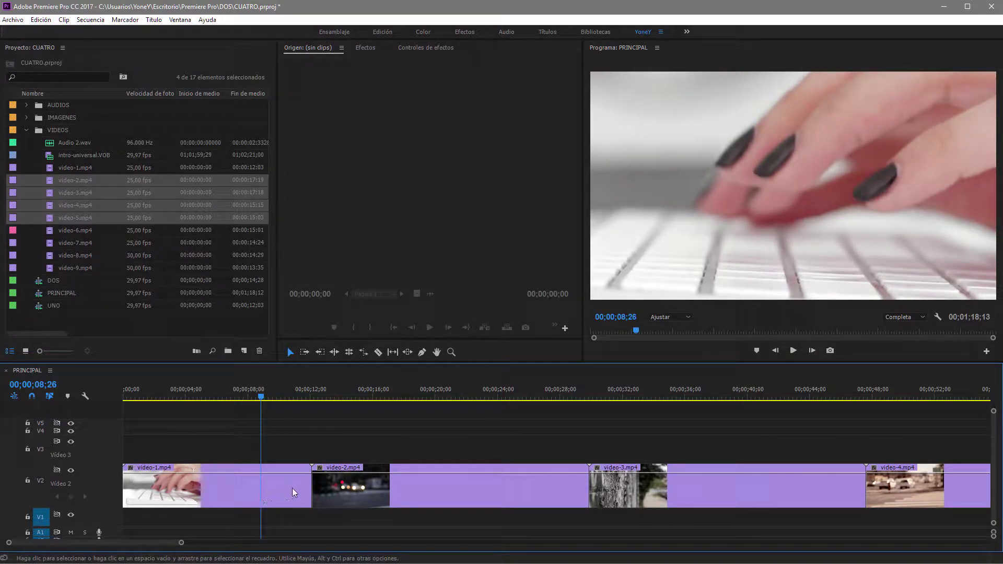
left_click_drag(312, 487, 261, 486)
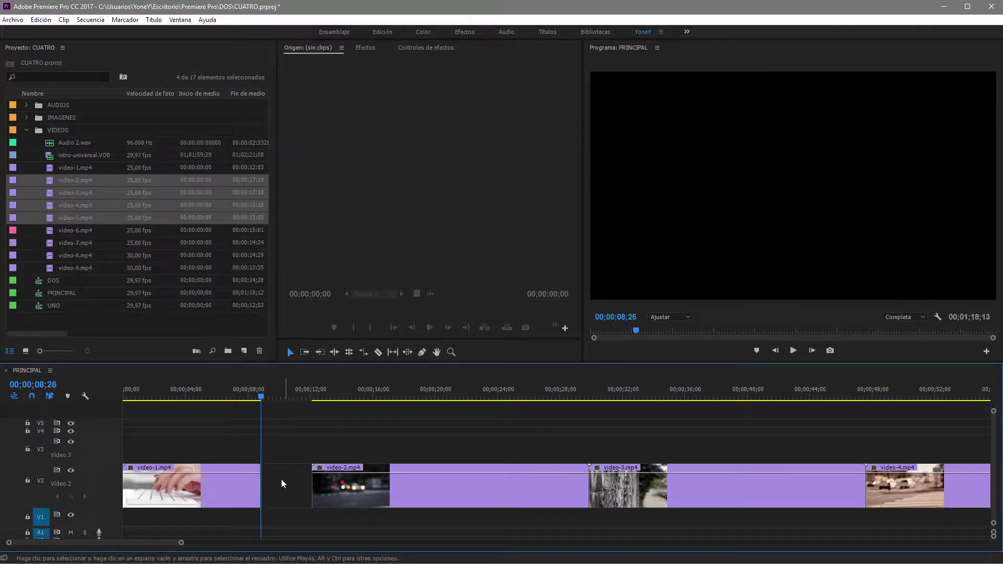
right_click(281, 480)
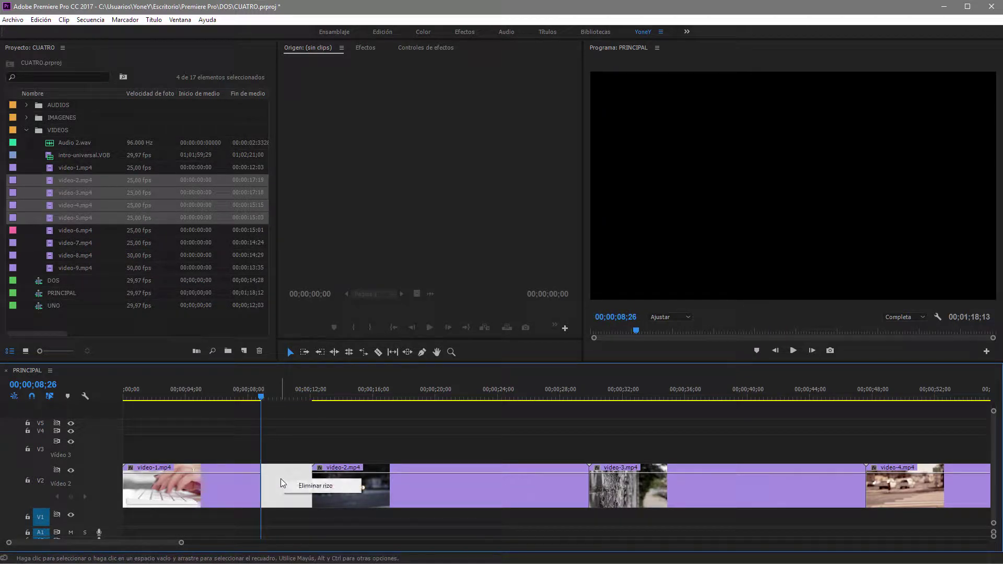
left_click(307, 452)
key("ctrl+z")
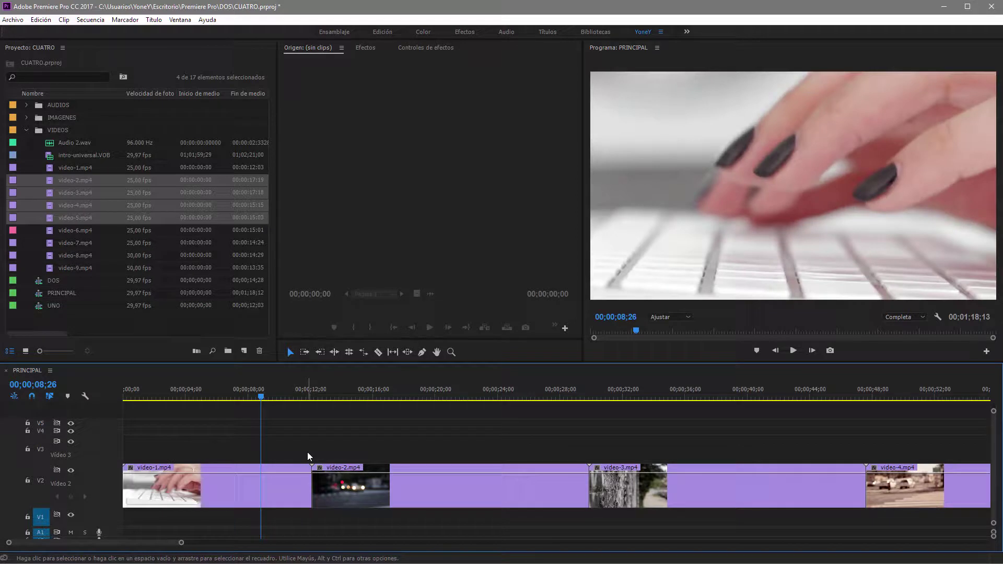
- Ripple-trim video-1 shorter by 3;08 to 00;00;08;26, then widen the Program monitor
left_click(334, 355)
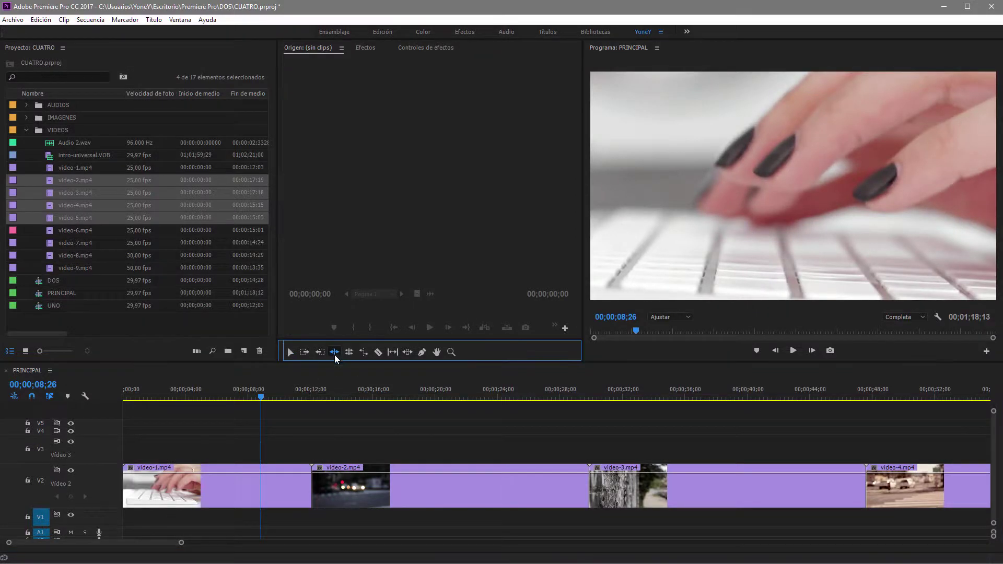
left_click(310, 484)
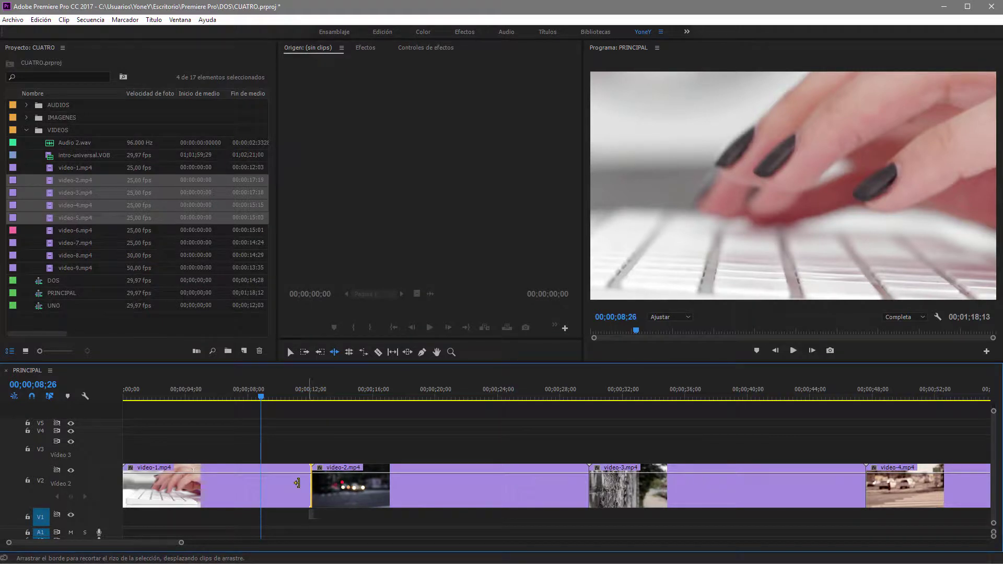
left_click_drag(297, 483, 259, 481)
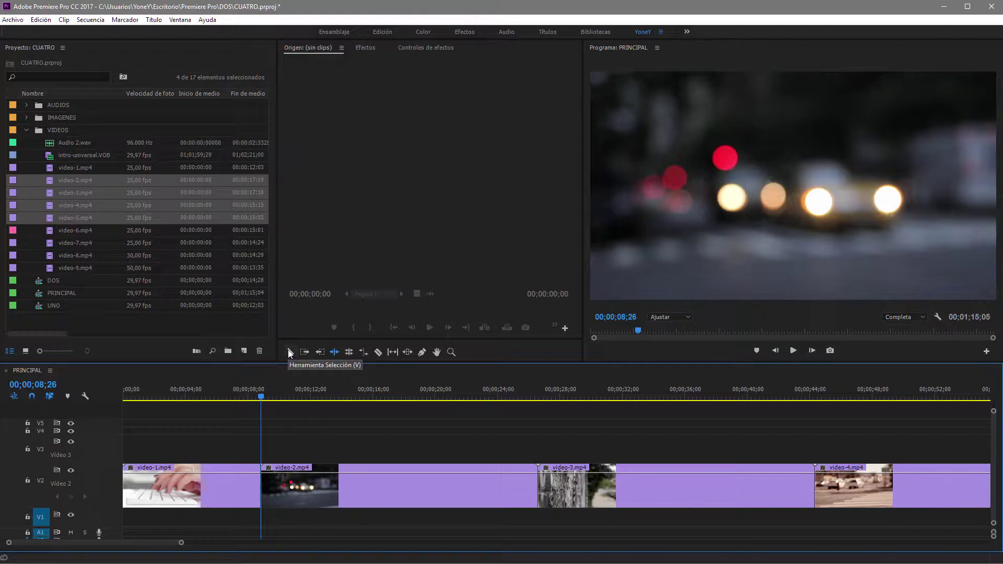
left_click(348, 353)
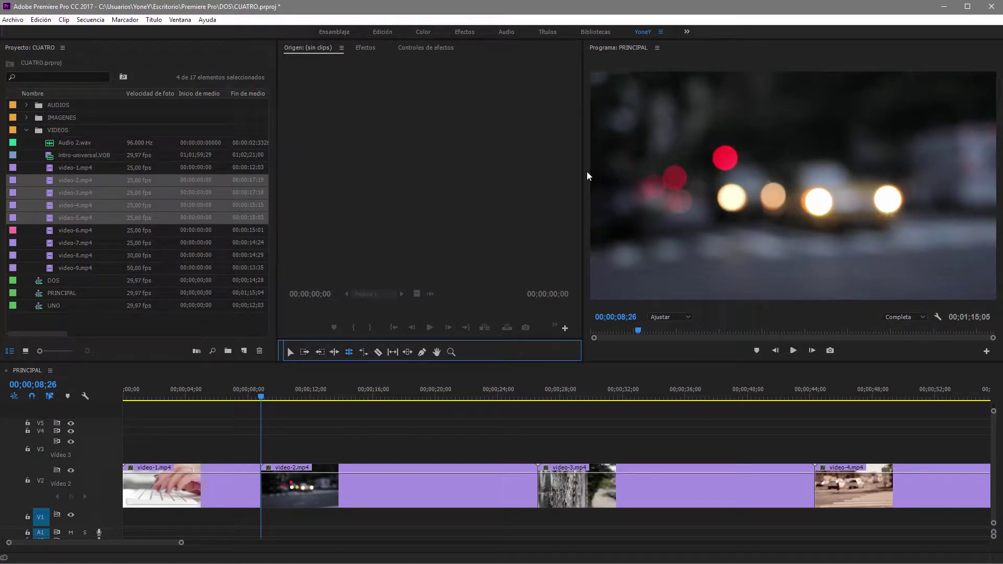
left_click_drag(585, 171, 489, 172)
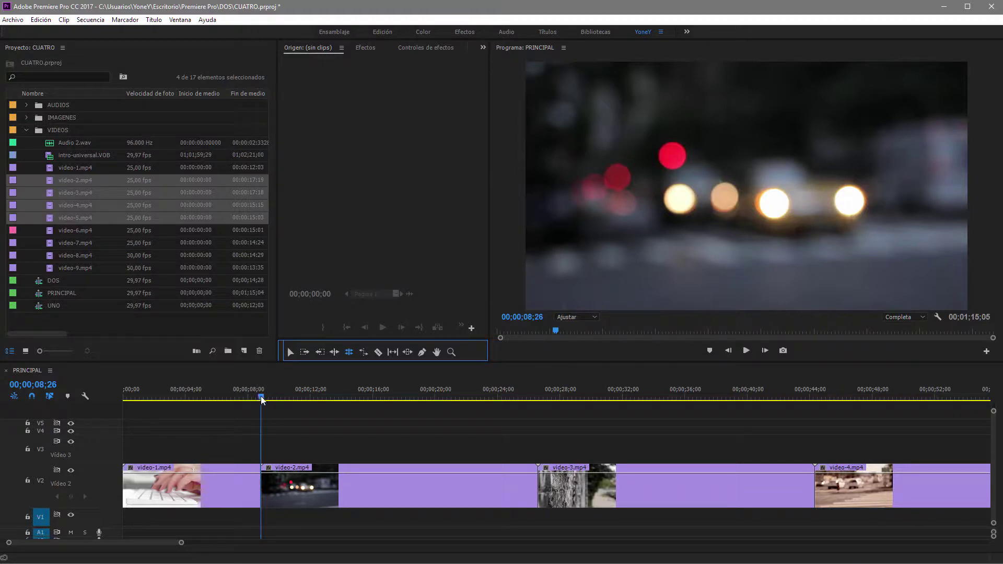
left_click_drag(257, 395, 224, 396)
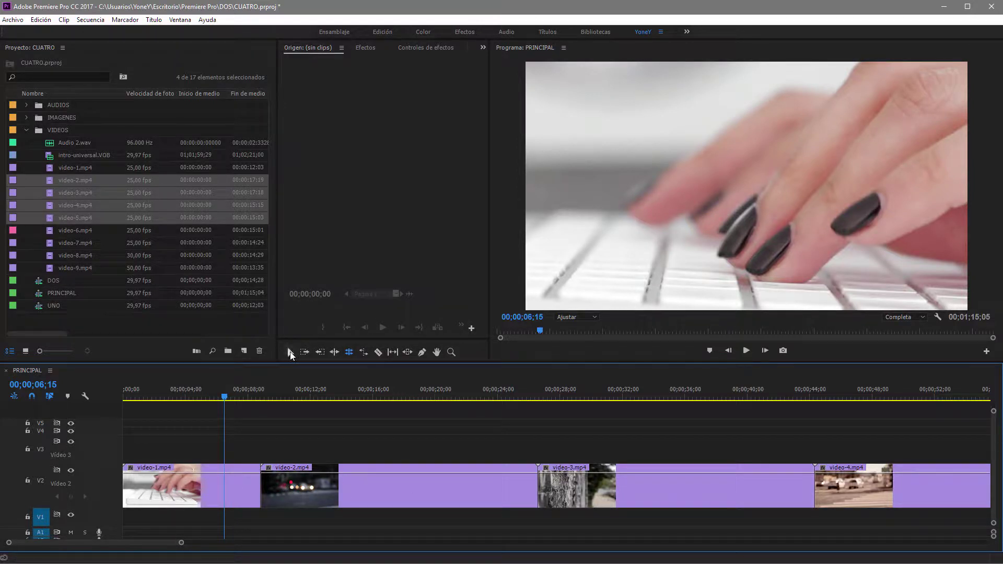
left_click(291, 352)
left_click(331, 484)
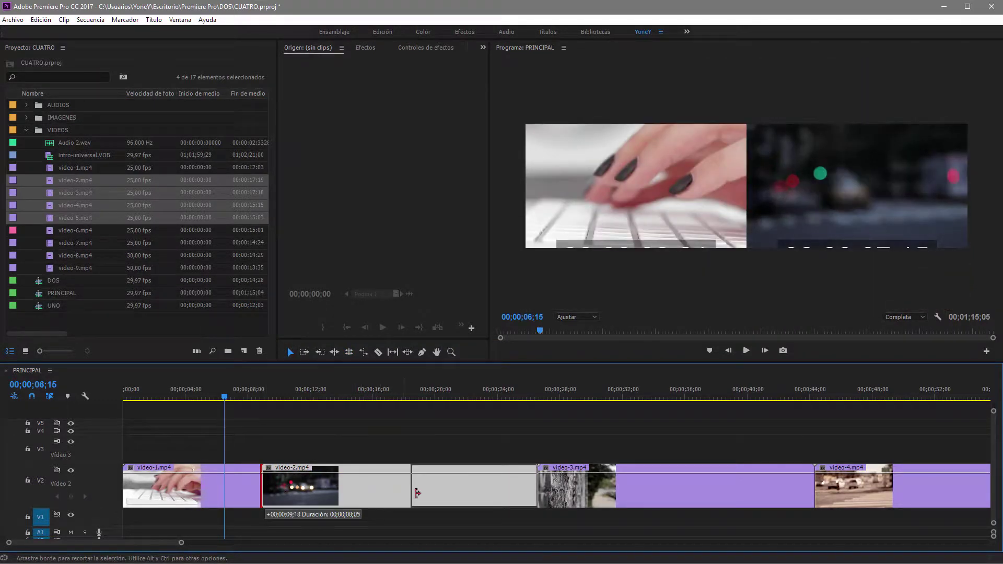
left_click_drag(272, 488, 412, 489)
mouse_move(497, 446)
left_mouse_down()
mouse_move(788, 498)
mouse_move(636, 499)
left_mouse_up()
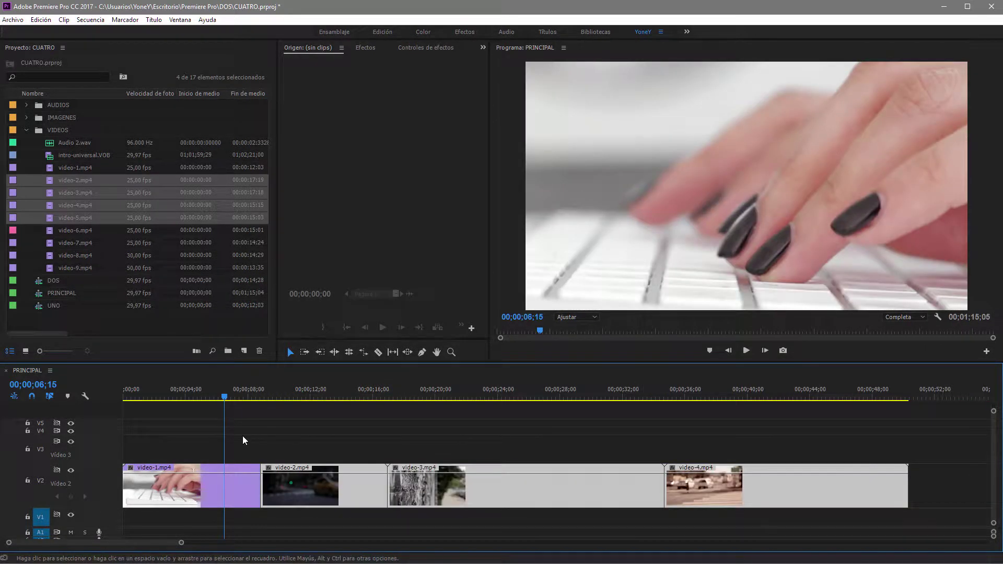
left_click(292, 397)
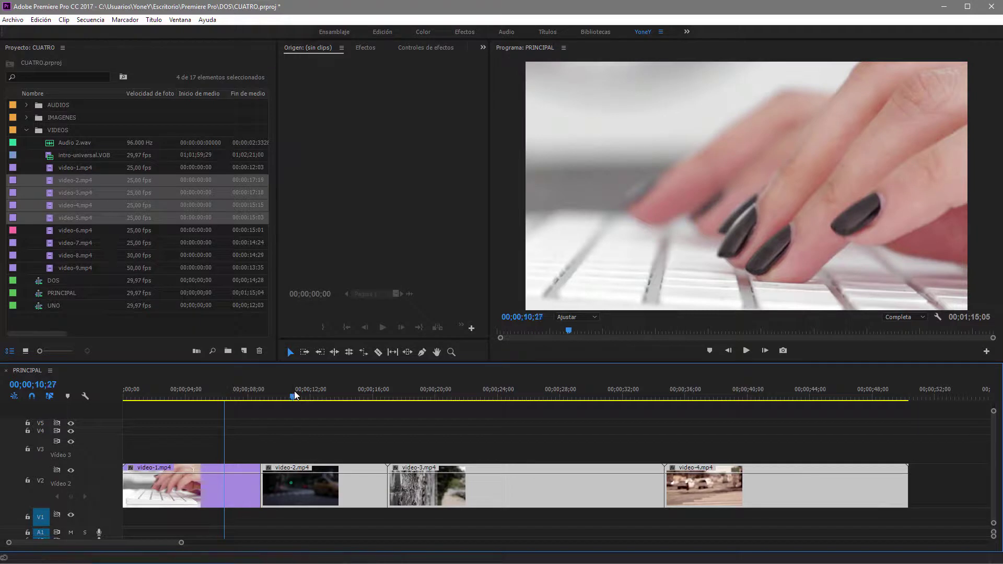
left_click(208, 397)
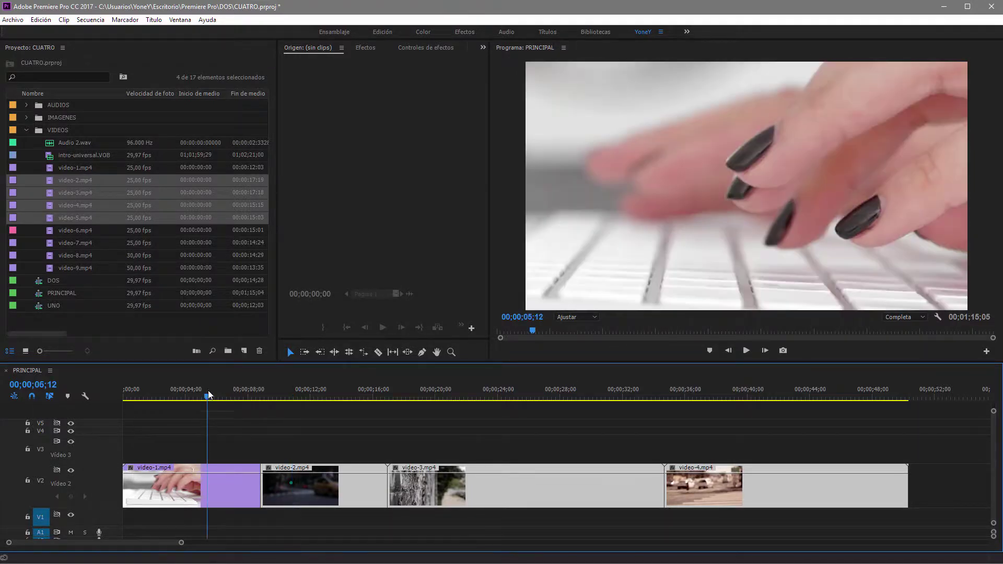
left_click(233, 484)
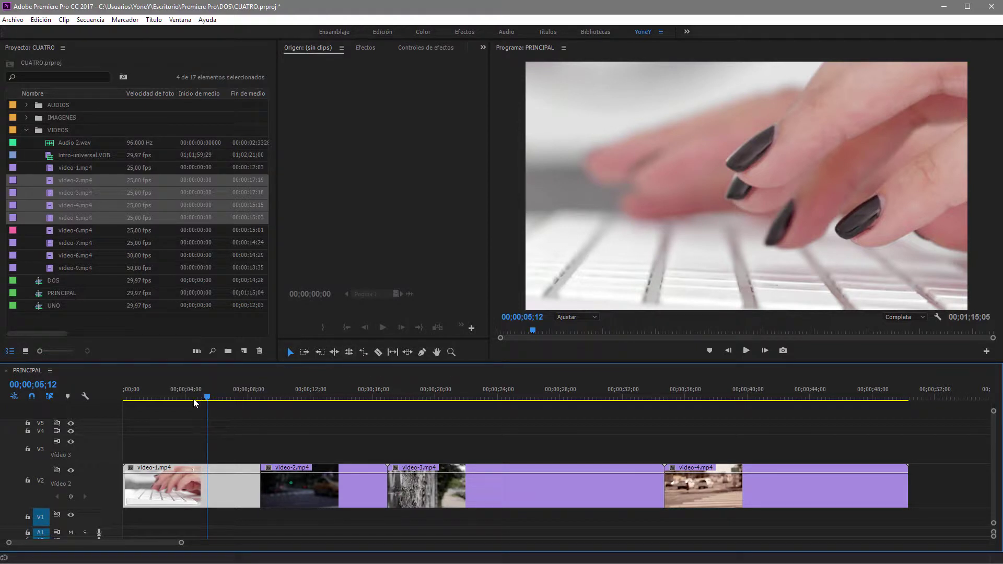
left_click(220, 398)
left_click(229, 399)
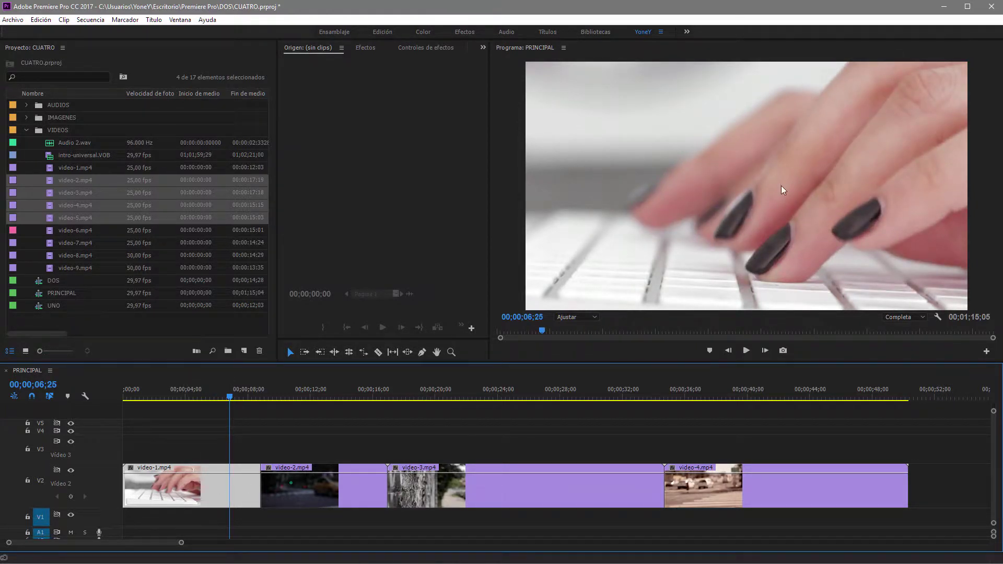
left_click(313, 397)
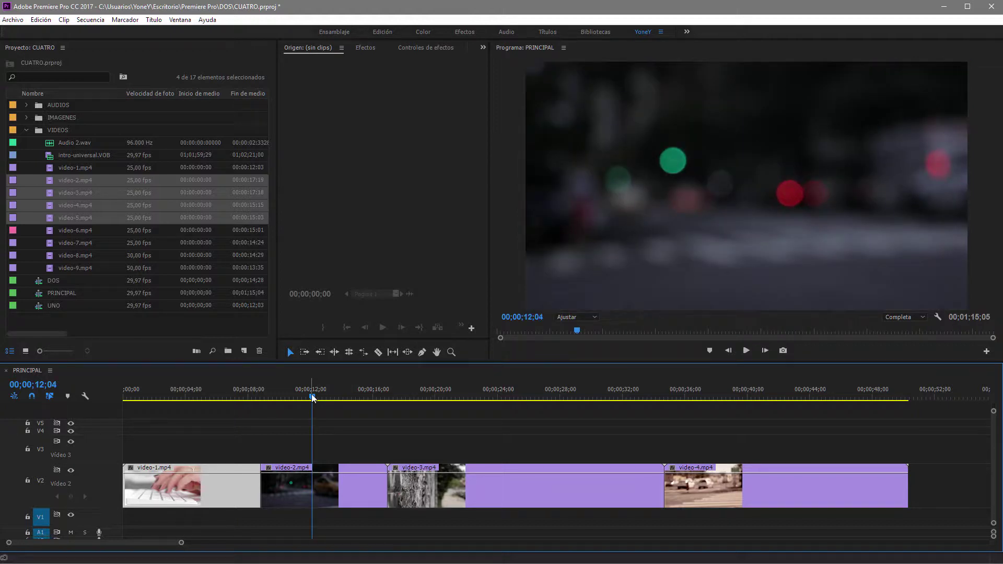
left_click(220, 391)
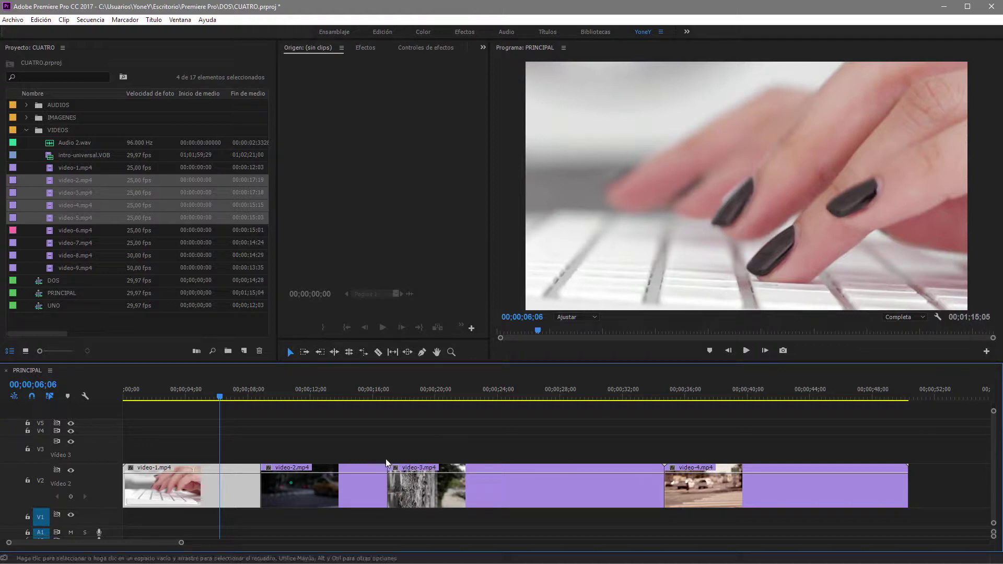
left_click(287, 393)
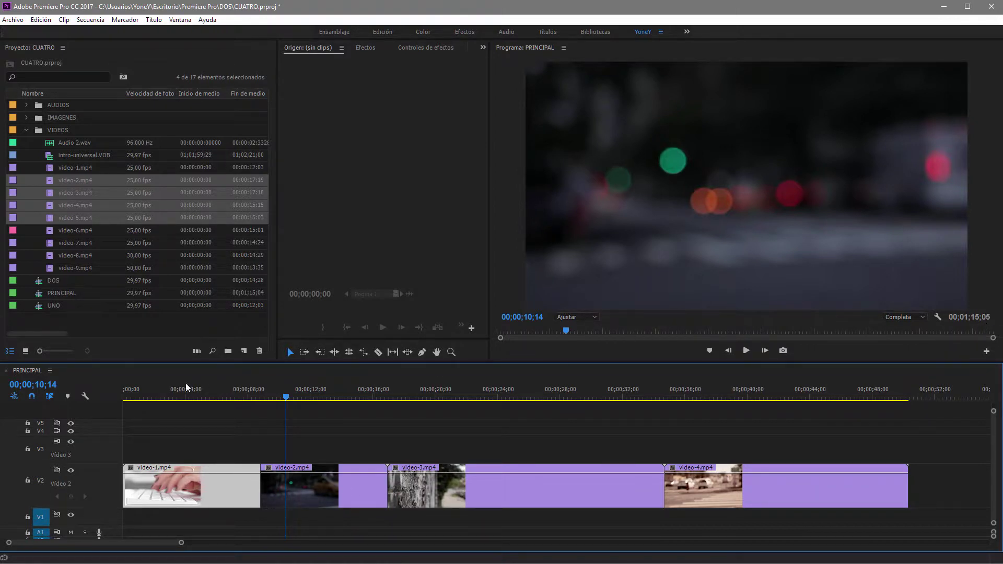
left_click(227, 396)
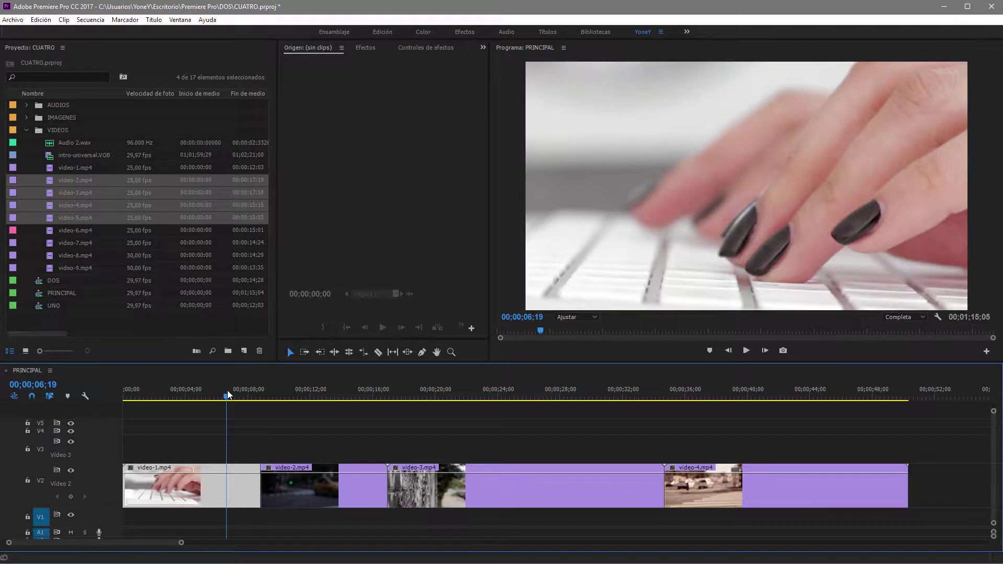
left_click(349, 353)
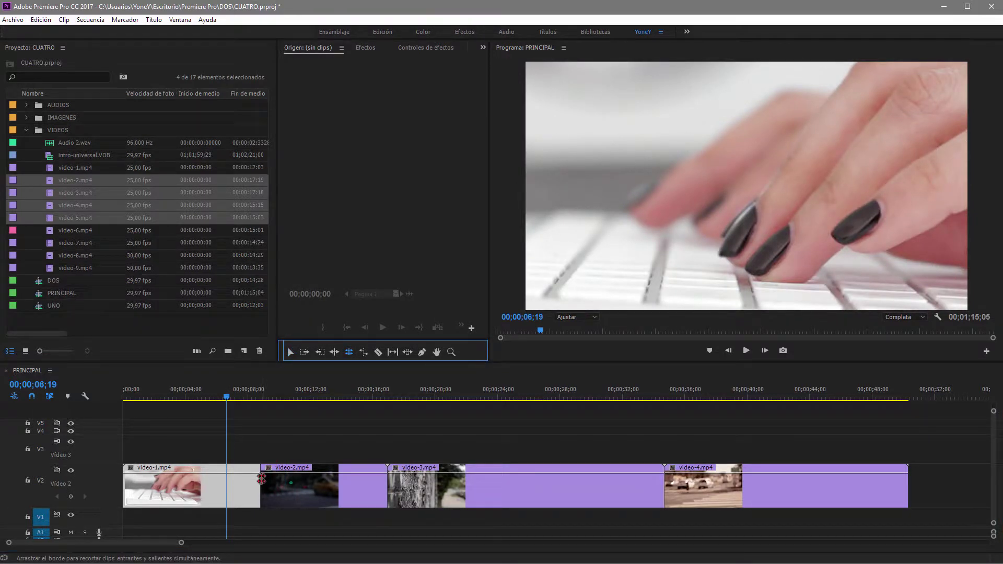
left_click_drag(261, 479, 240, 479)
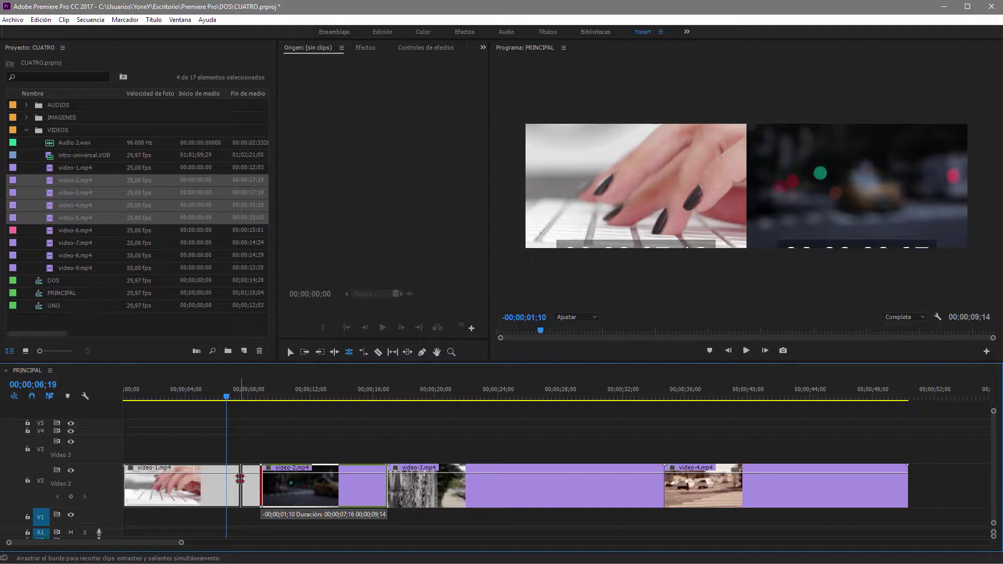
left_click_drag(239, 478, 230, 479)
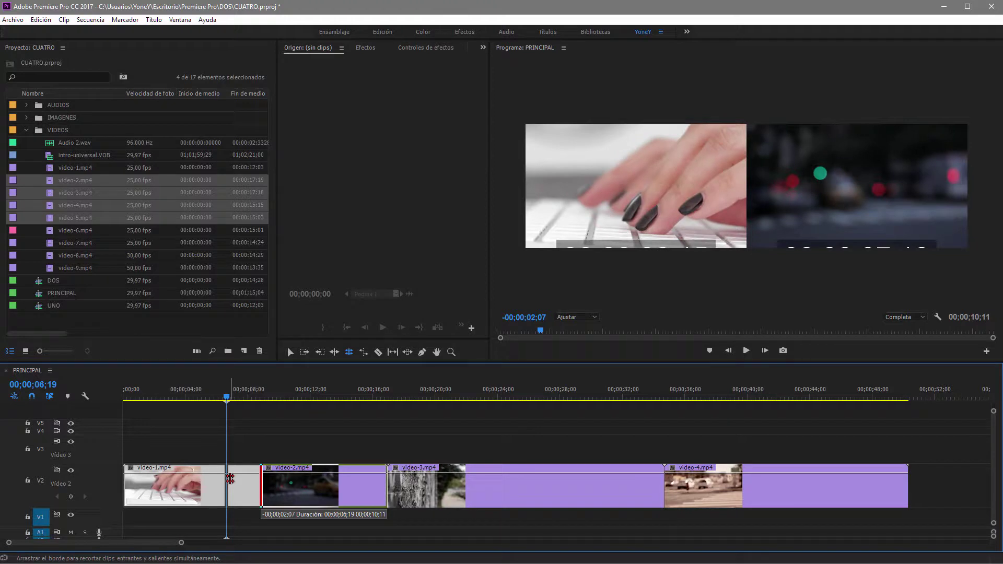
left_click_drag(229, 478, 226, 478)
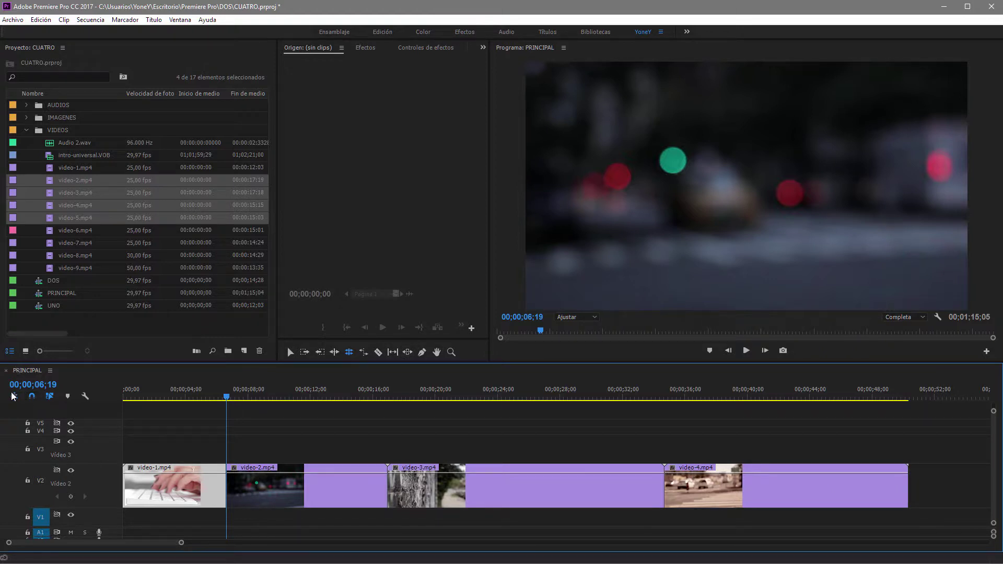
left_click(290, 353)
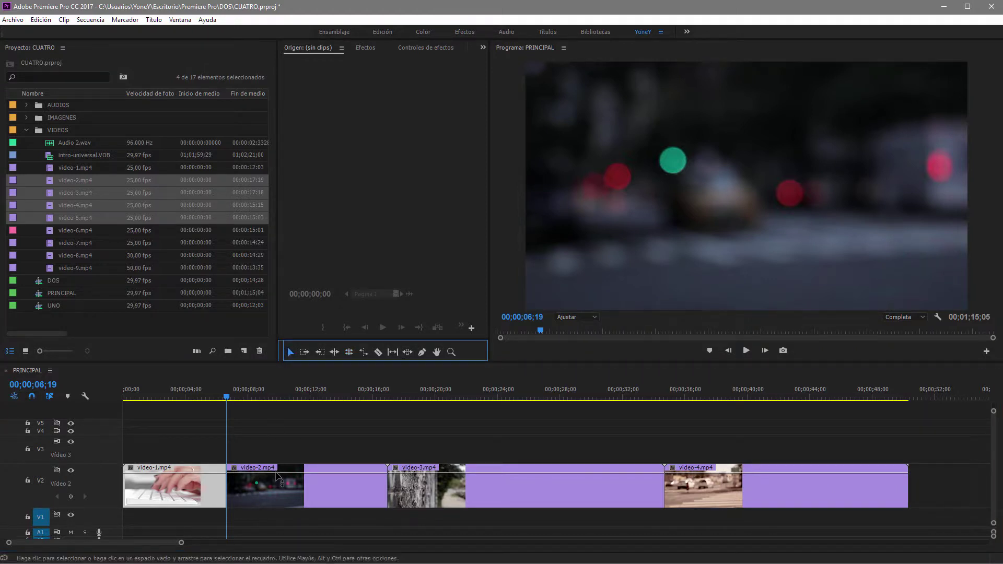
key("ctrl+z")
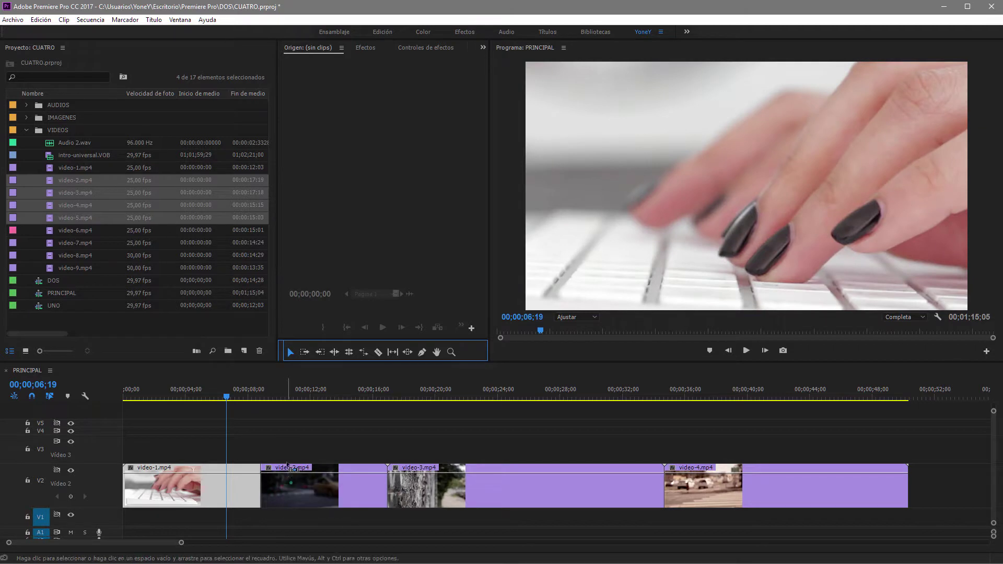
left_click(368, 448)
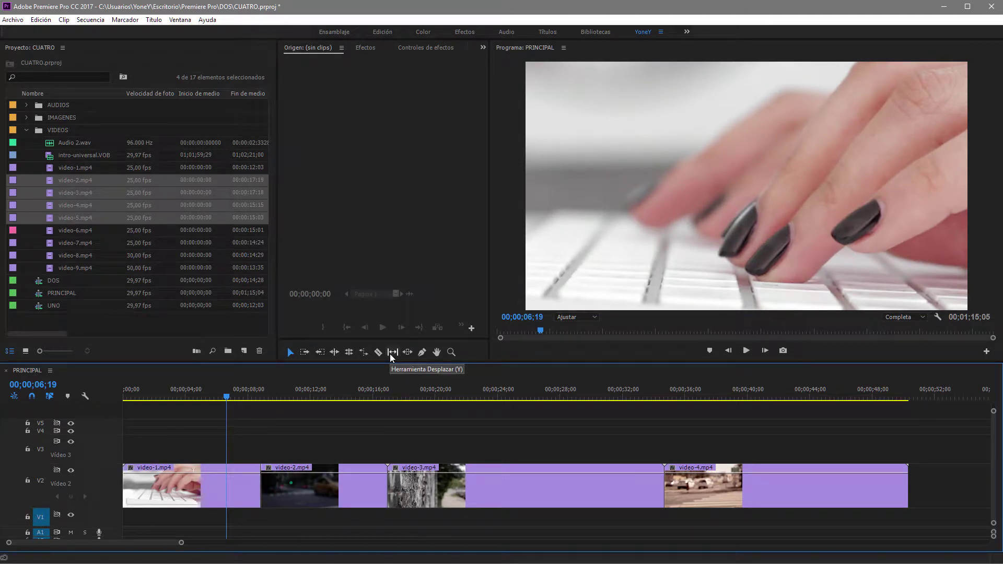
left_click(392, 353)
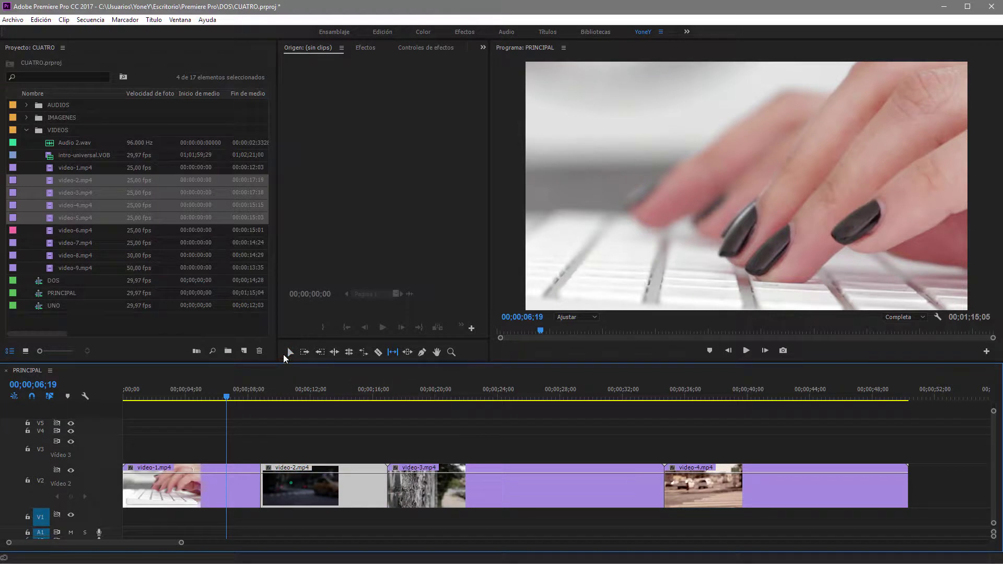
left_click(291, 352)
left_click(342, 490)
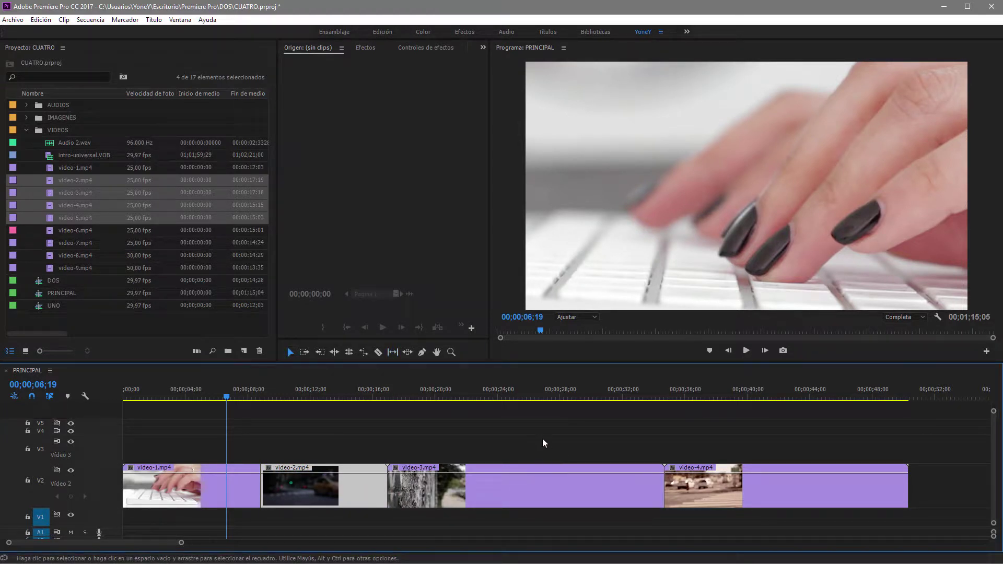
- Move video-3 and video-4 aside, trim video-2's out point, then butt them back against it
left_click_drag(542, 440, 734, 486)
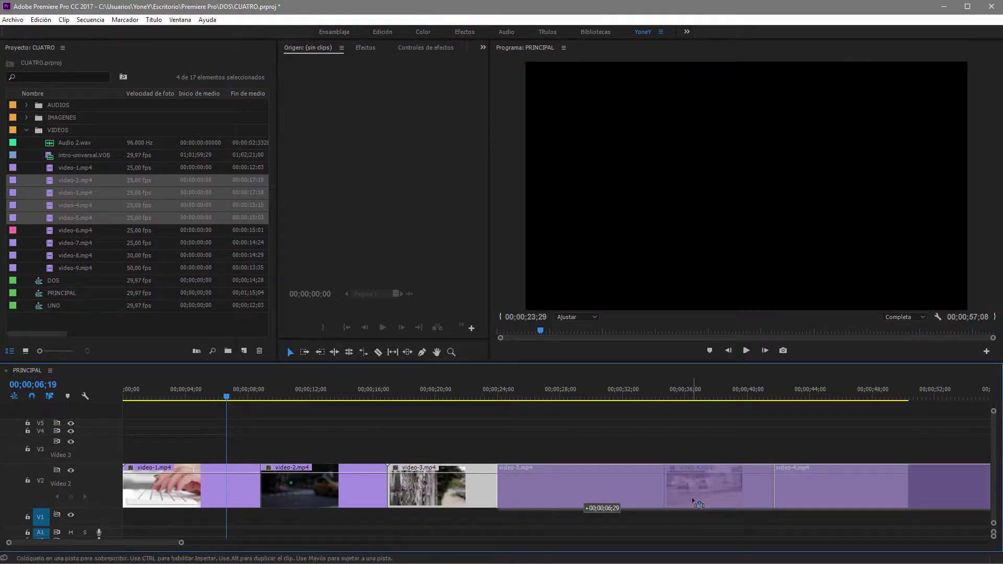
left_click_drag(660, 503, 769, 502)
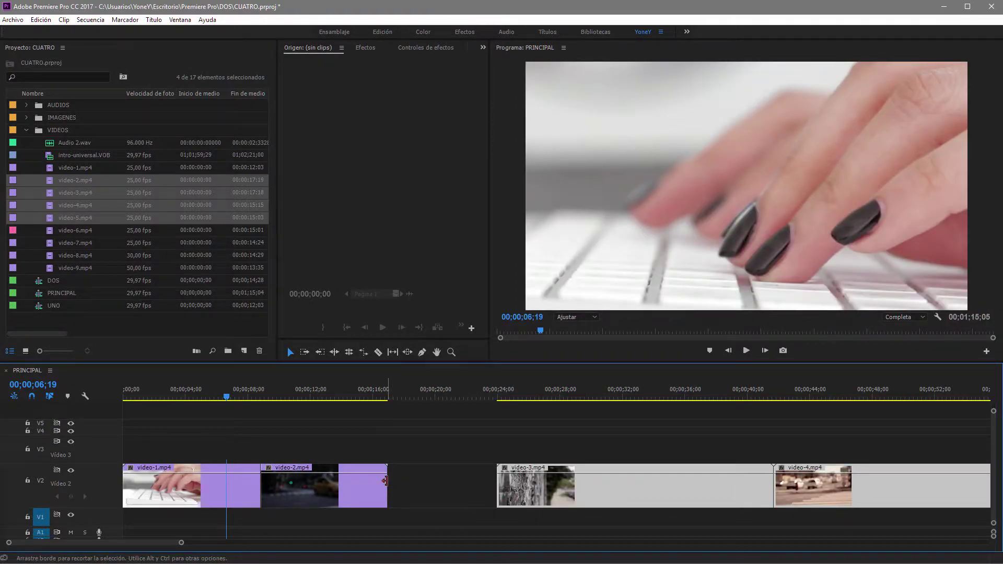
left_click_drag(391, 481, 341, 481)
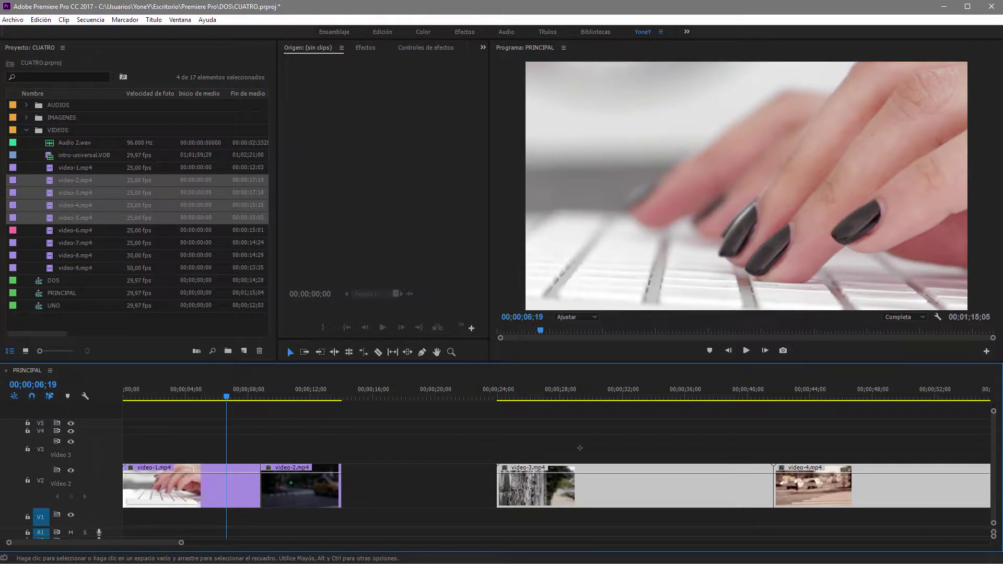
left_click_drag(676, 496, 519, 496)
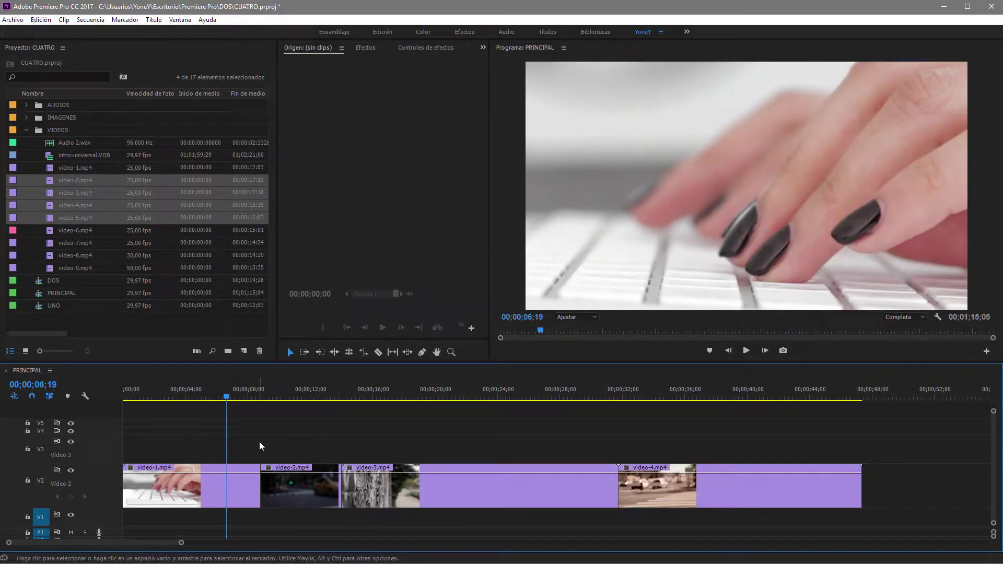
- Cue the playhead to 11;17, select video-2, and make track V2 taller
left_click(303, 398)
left_click(308, 487)
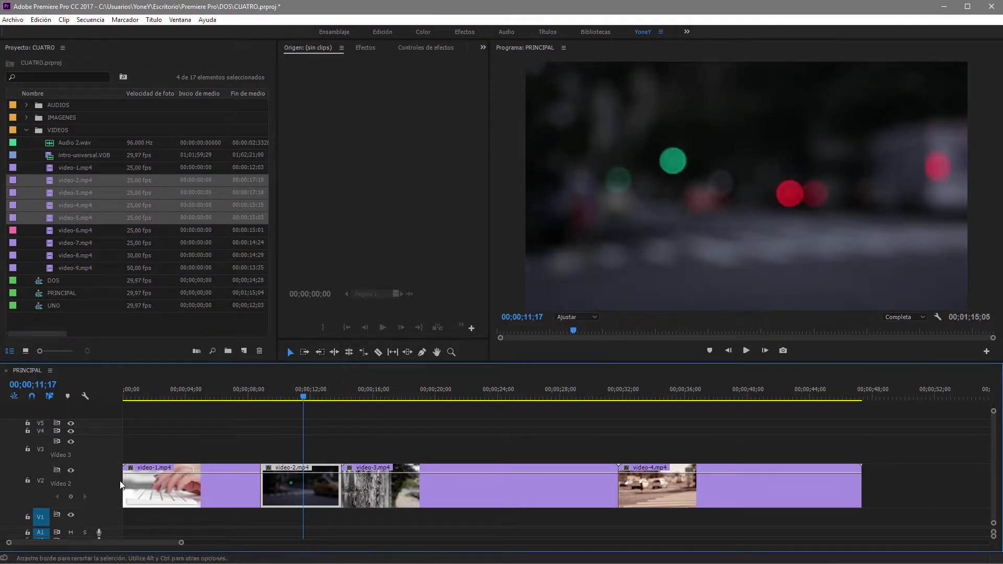
mouse_move(109, 507)
left_mouse_down()
mouse_move(106, 520)
mouse_move(109, 507)
left_mouse_up()
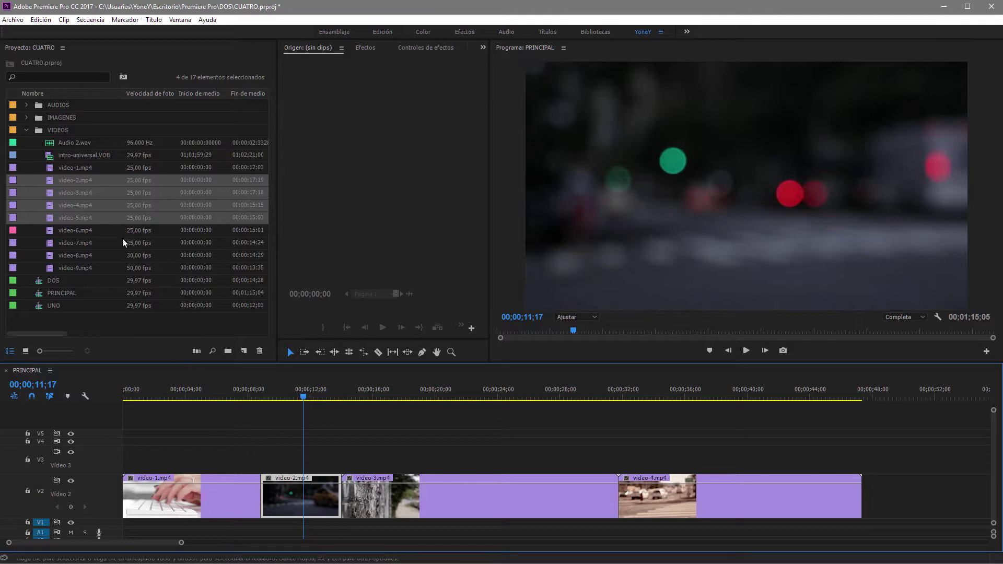
- Load video-2.mp4 in the Source monitor, cue it to 00:00:02:10, and widen the panel
left_click(52, 182)
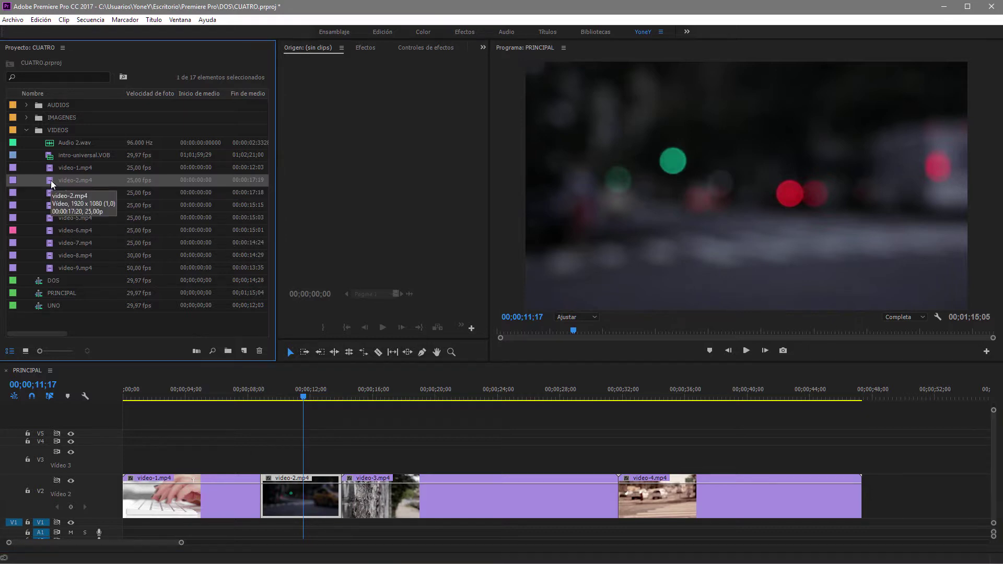
double_click(53, 183)
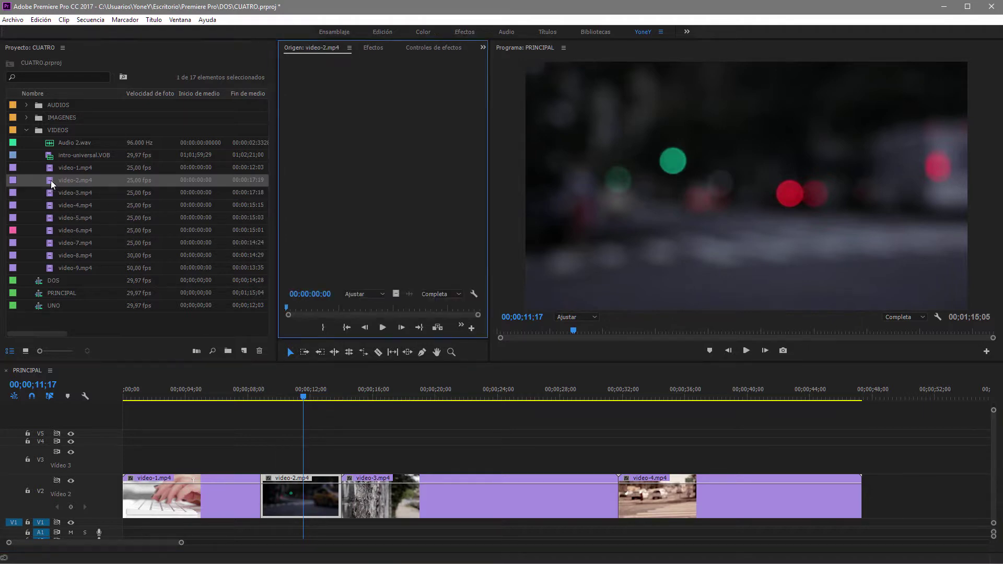
left_click(321, 308)
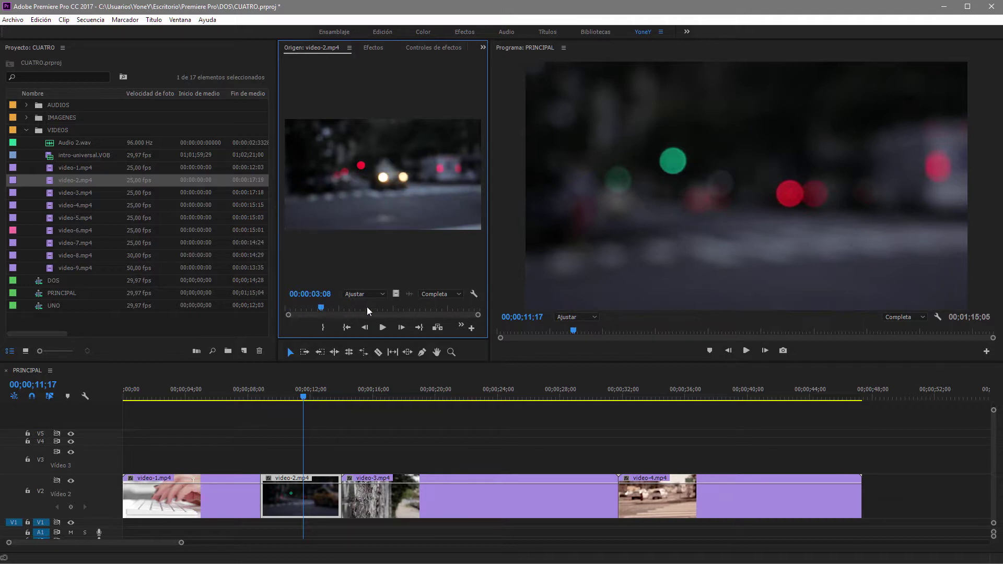
left_click(385, 309)
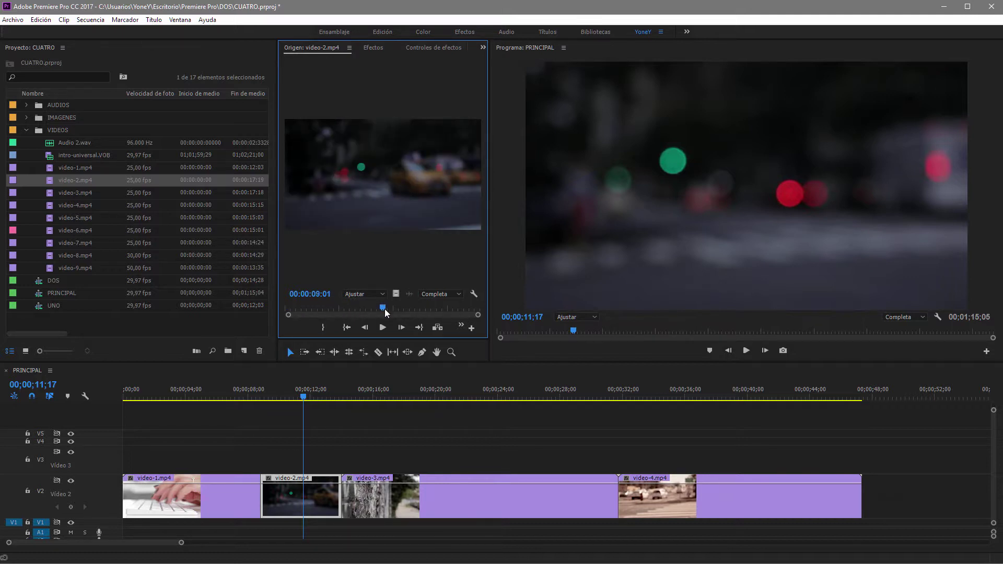
left_click(315, 309)
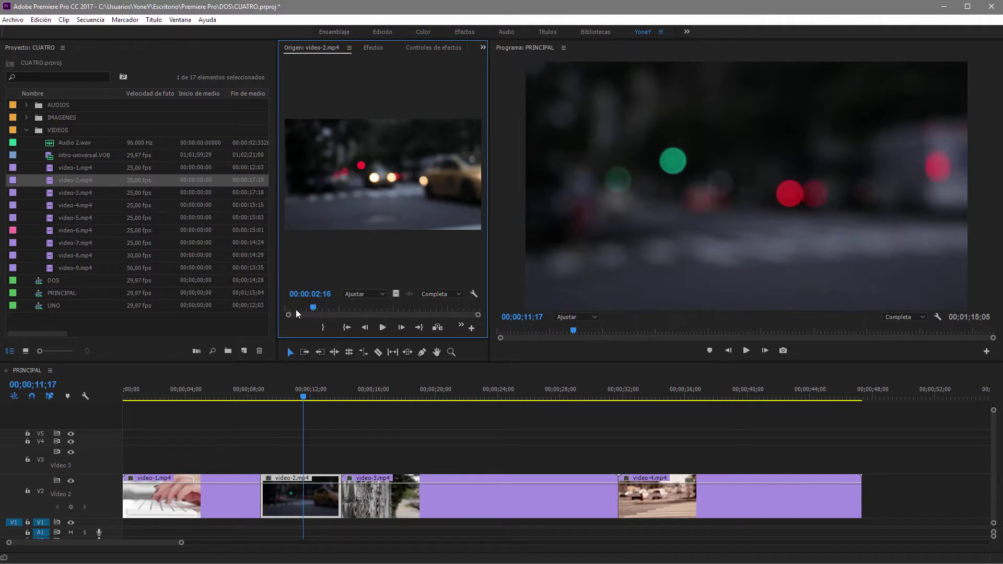
left_click(295, 310)
left_click(313, 310)
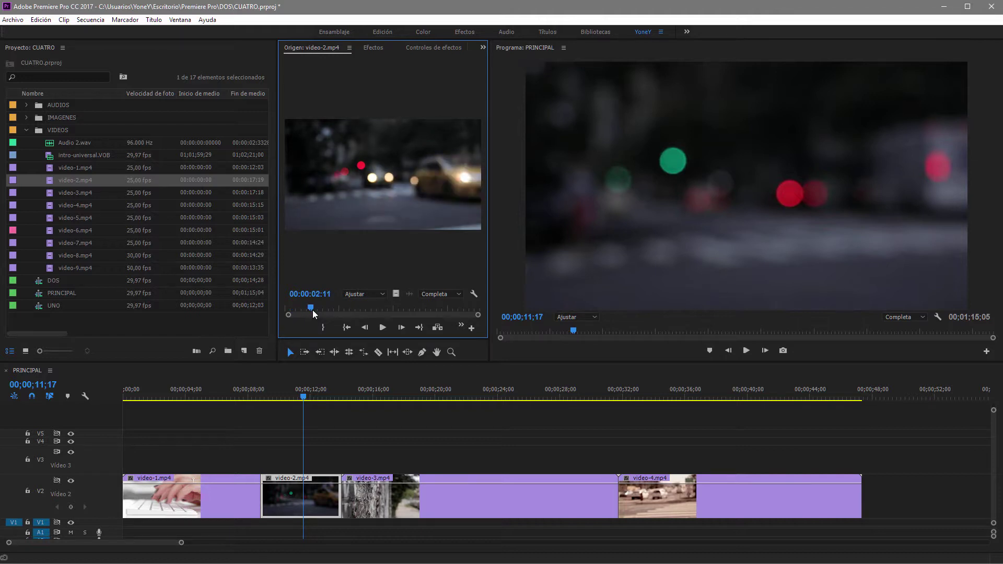
key("Left")
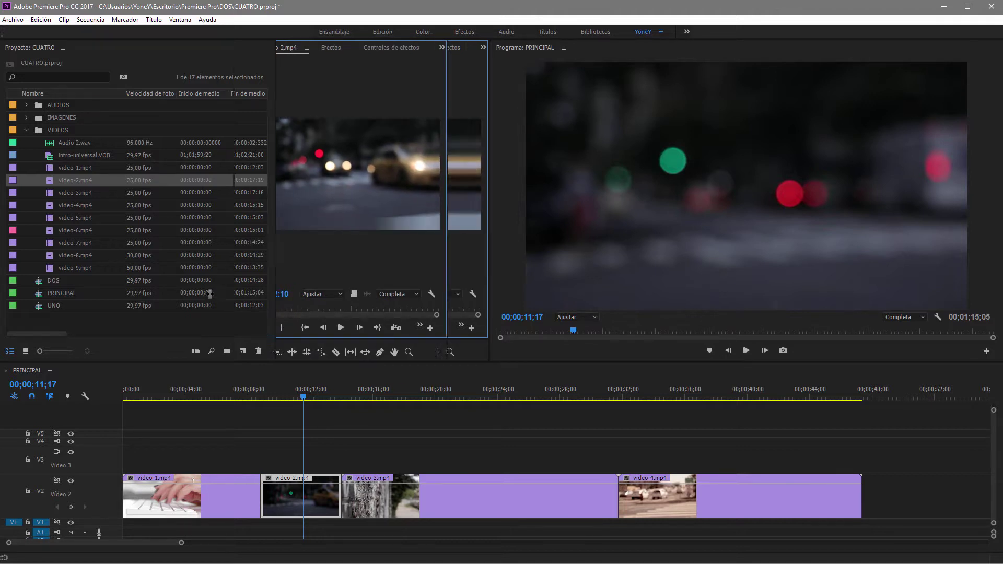
left_click_drag(277, 297, 192, 297)
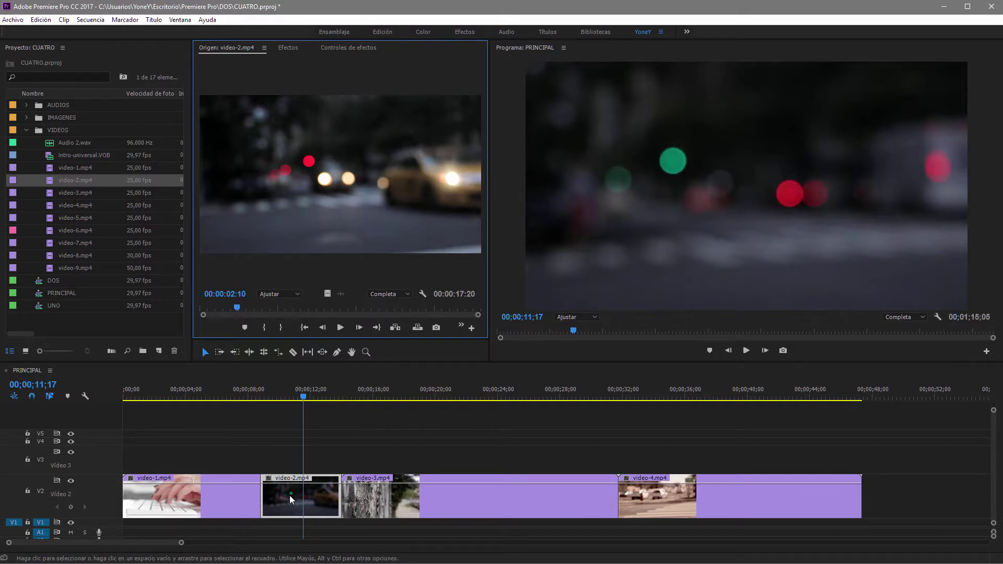
- Scrub the sequence from 08;26 and lift video-2 from Video 2 up onto Video 3
left_click(290, 455)
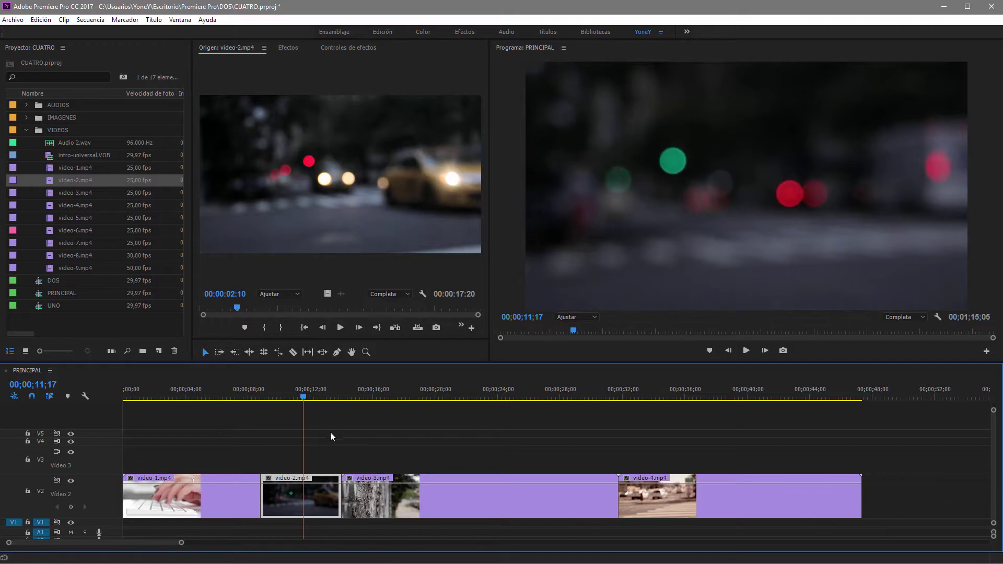
left_click(263, 400)
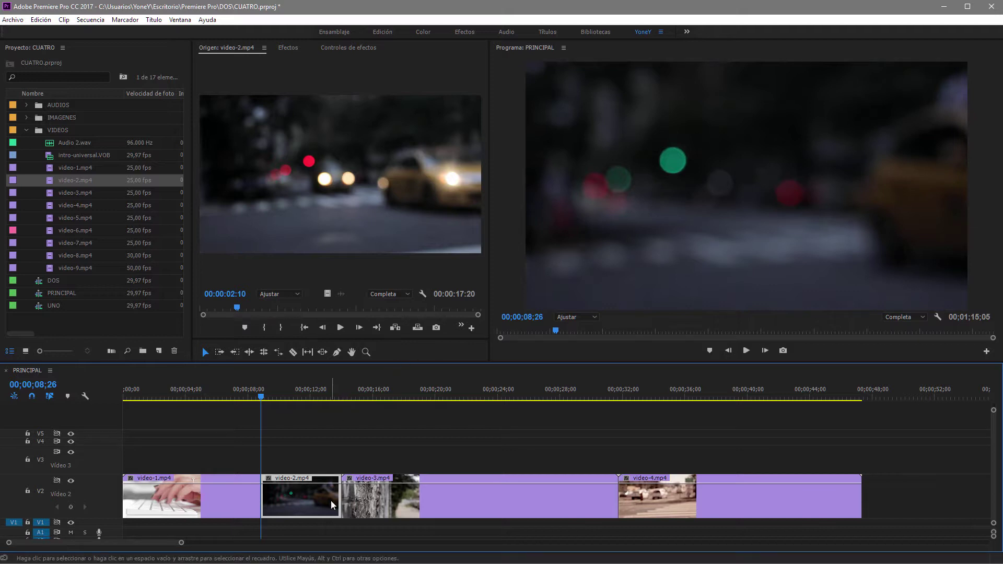
left_click_drag(267, 400, 339, 402)
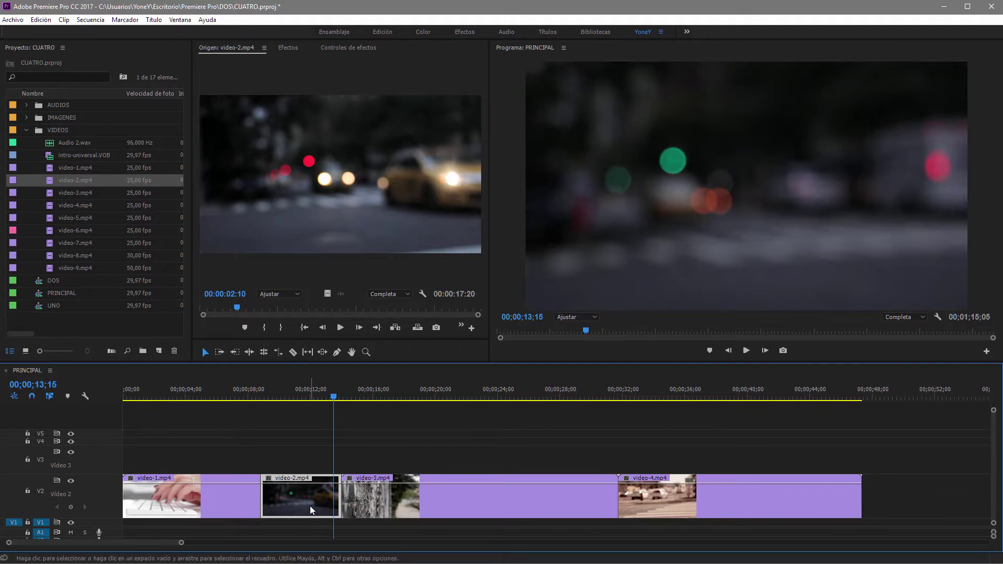
mouse_move(312, 510)
left_mouse_down()
mouse_move(499, 464)
mouse_move(413, 458)
left_mouse_up()
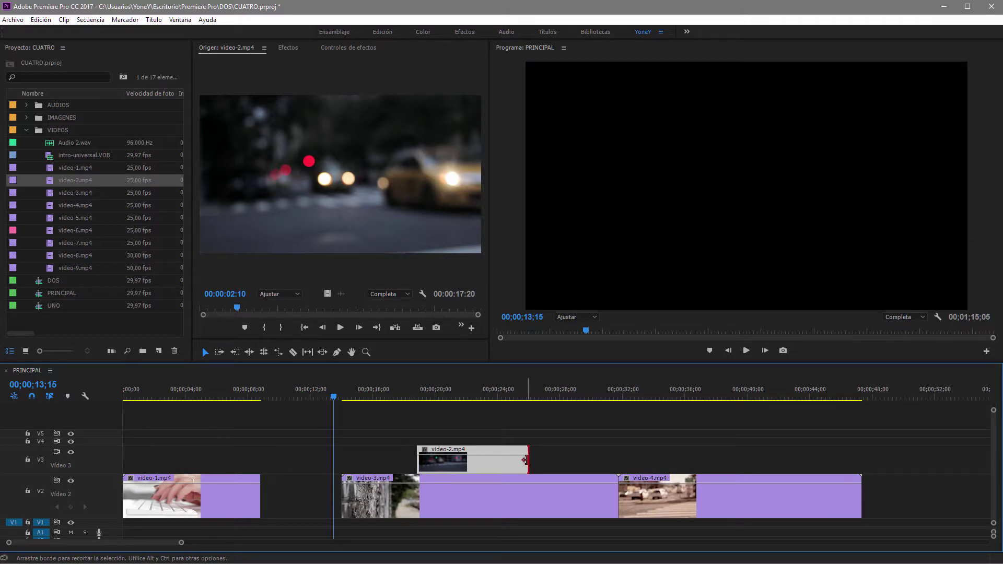
- Trim video-2's end on Video 3, preview at 20;19, then undo back to the original layout
left_click_drag(525, 460, 488, 460)
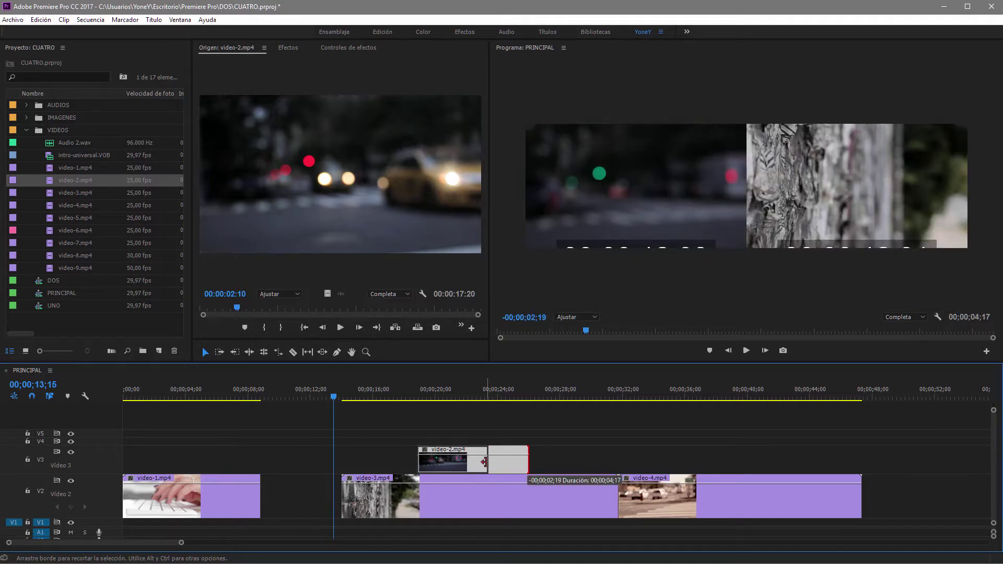
left_click(444, 397)
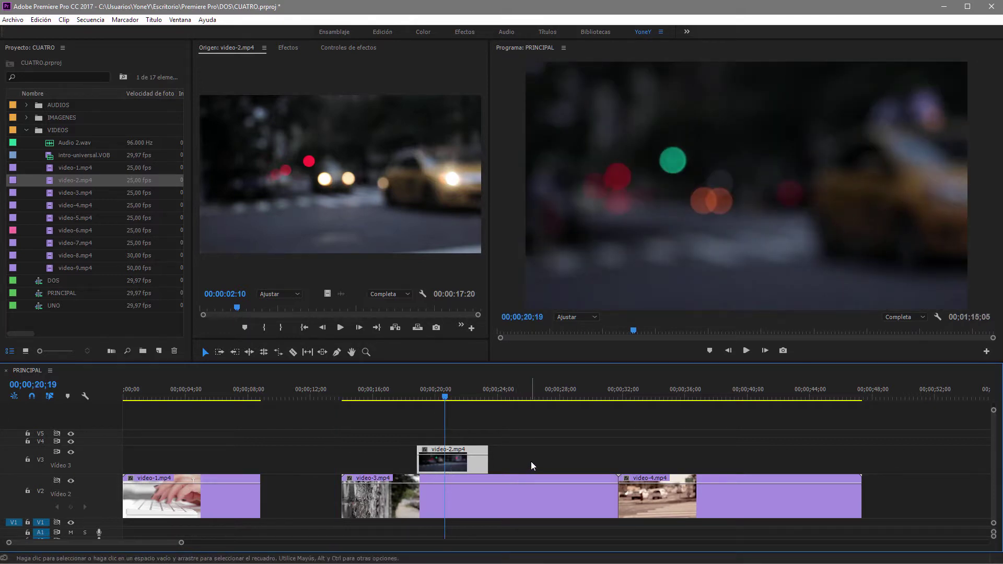
key("ctrl+z")
key("ctrl+z")
key("ctrl+z")
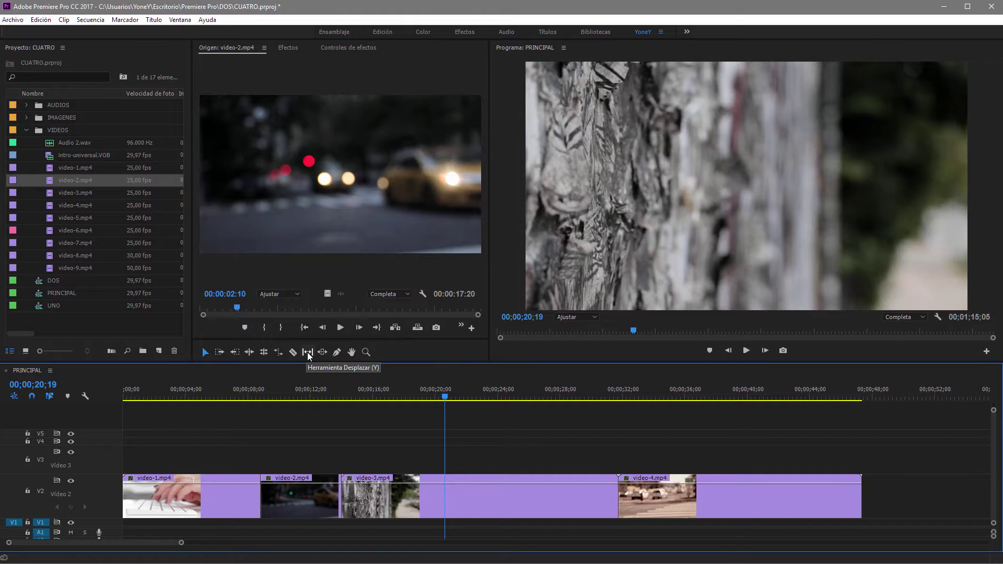
- Slip video-2 by -13 frames so it uses source frames 00:00:10:02–00:00:15:05
left_click(295, 390)
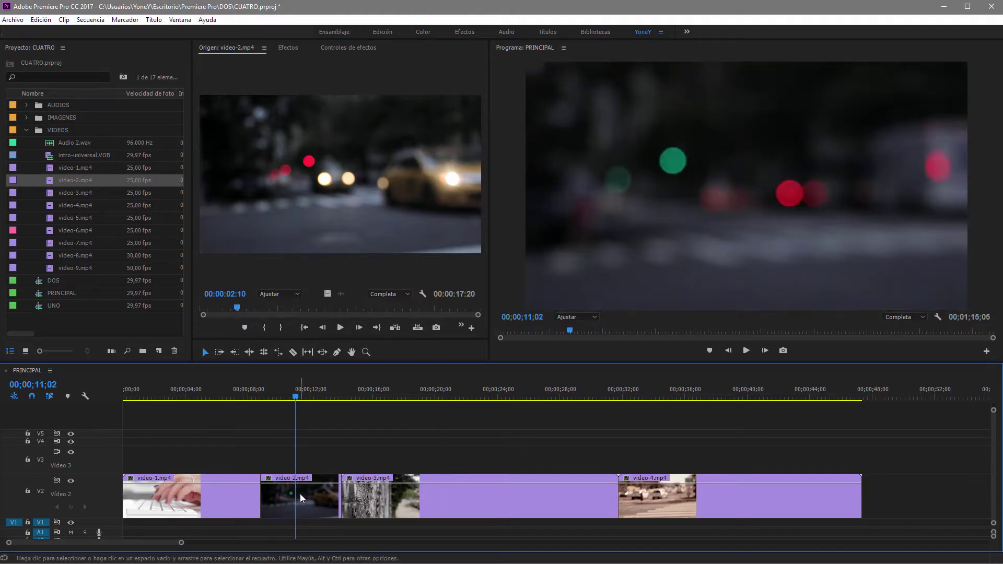
left_click(308, 352)
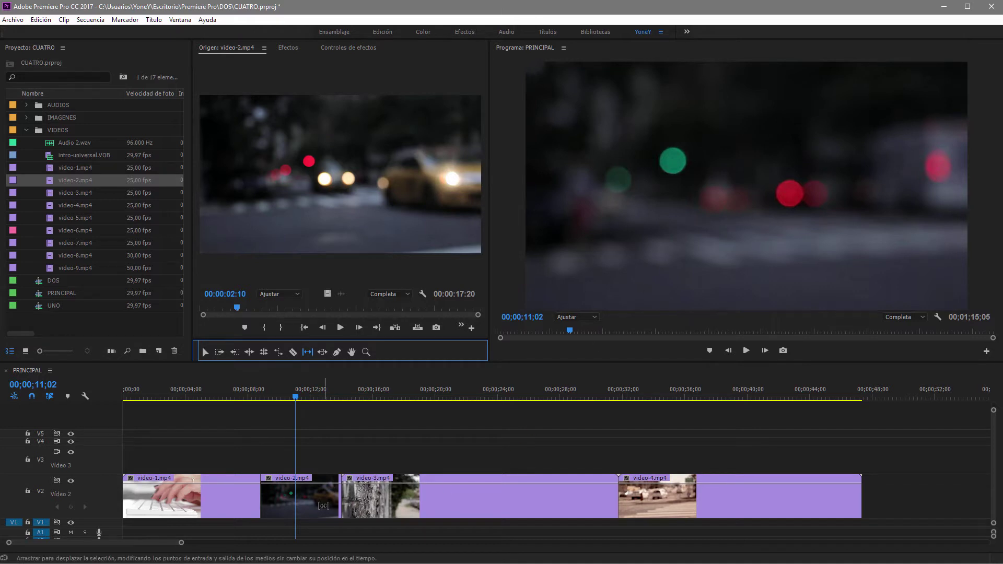
left_click_drag(319, 501, 309, 498)
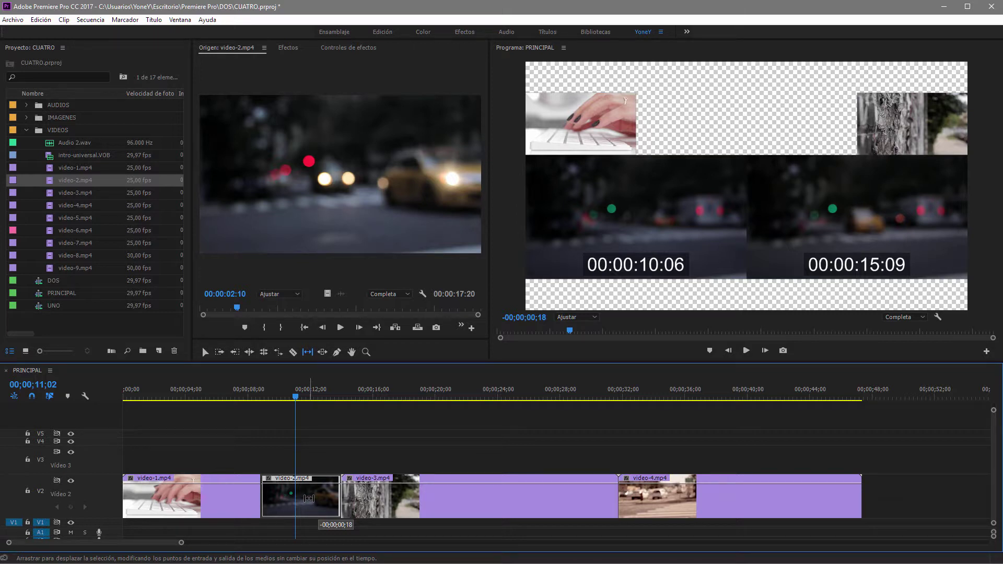
mouse_move(309, 499)
left_mouse_down()
mouse_move(289, 500)
mouse_move(311, 503)
left_mouse_up()
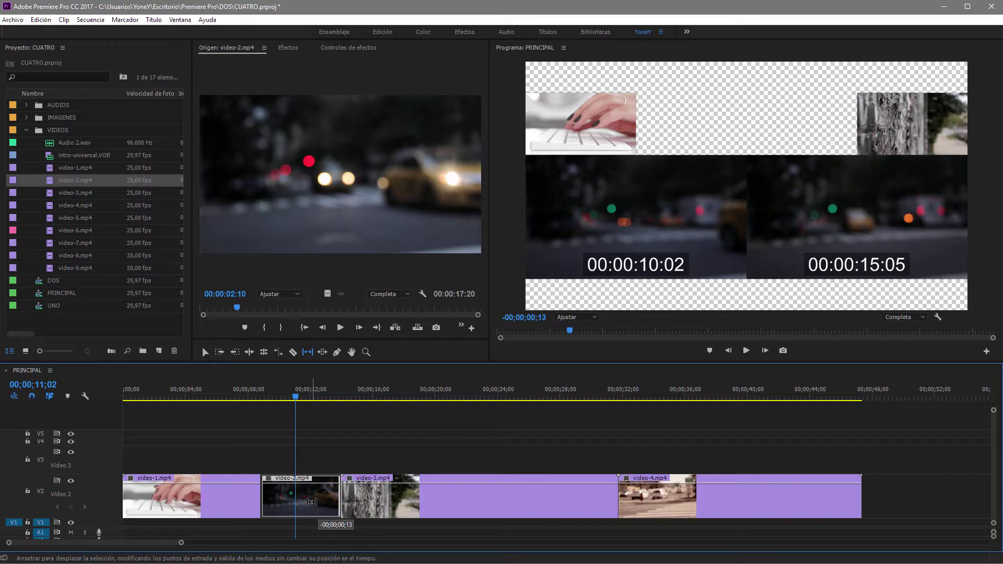
left_click_drag(311, 502, 311, 502)
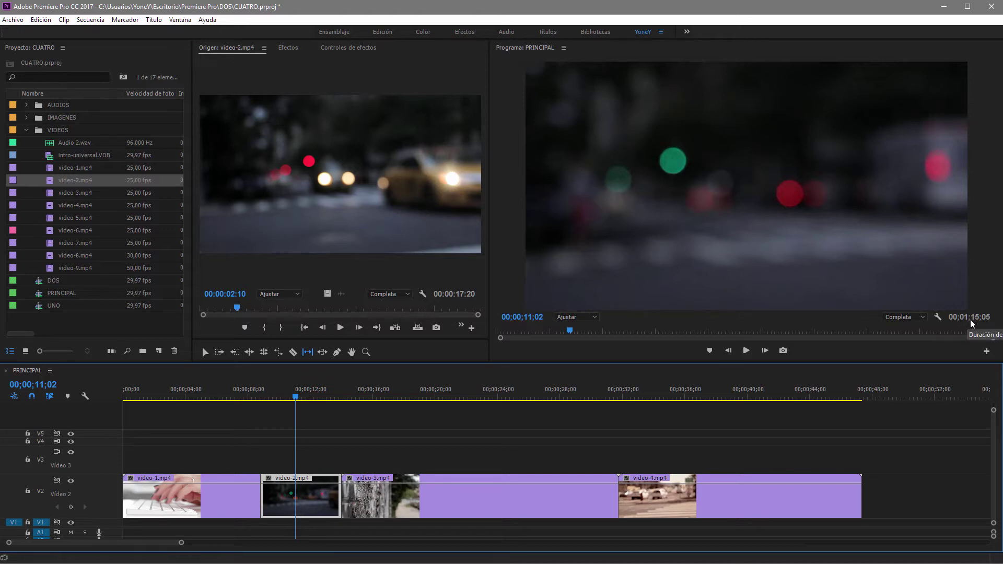
- Slide video-2 about +00;00;01;23 later, lengthening video-1 and shortening video-3's start
left_click(322, 352)
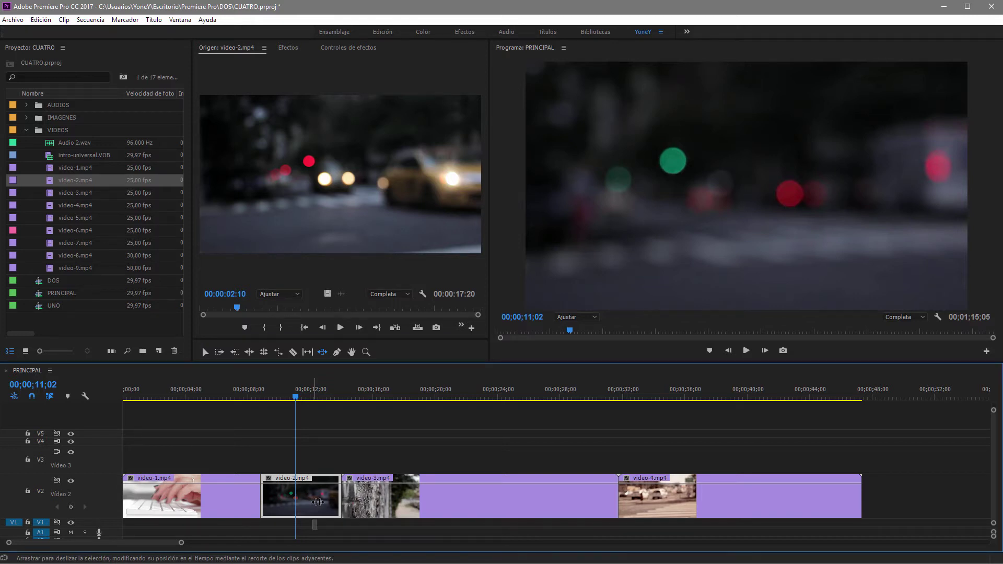
mouse_move(312, 502)
left_mouse_down()
mouse_move(364, 504)
mouse_move(336, 506)
left_mouse_up()
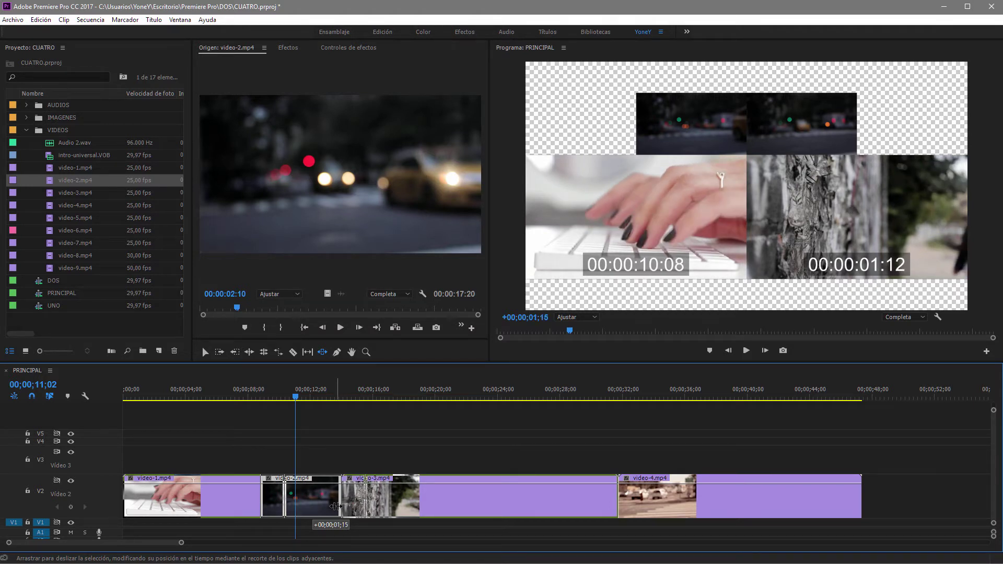
left_click_drag(336, 506, 341, 507)
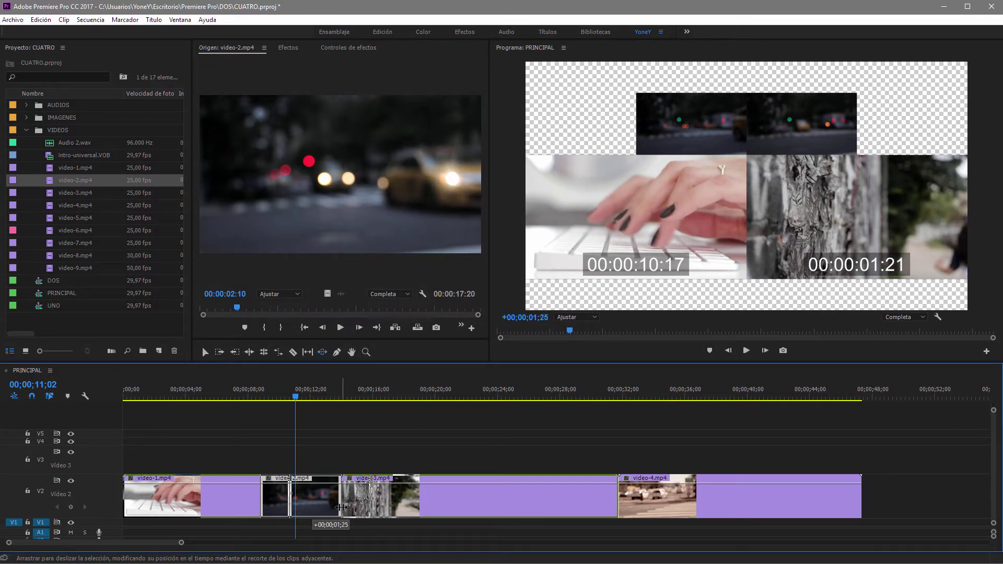
left_click_drag(340, 506, 341, 507)
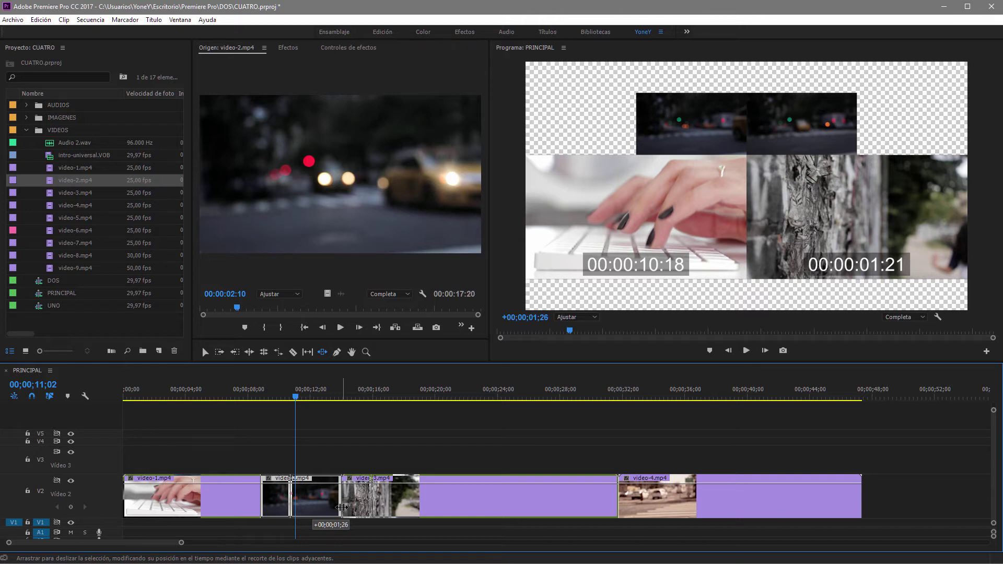
mouse_move(341, 506)
left_mouse_down()
mouse_move(322, 510)
mouse_move(375, 513)
left_mouse_up()
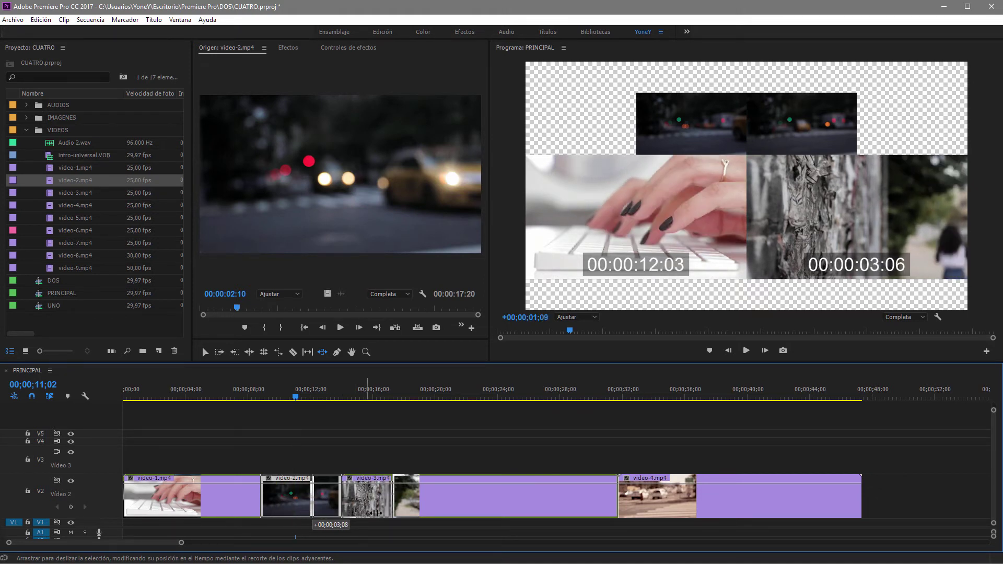
left_click_drag(375, 513, 341, 517)
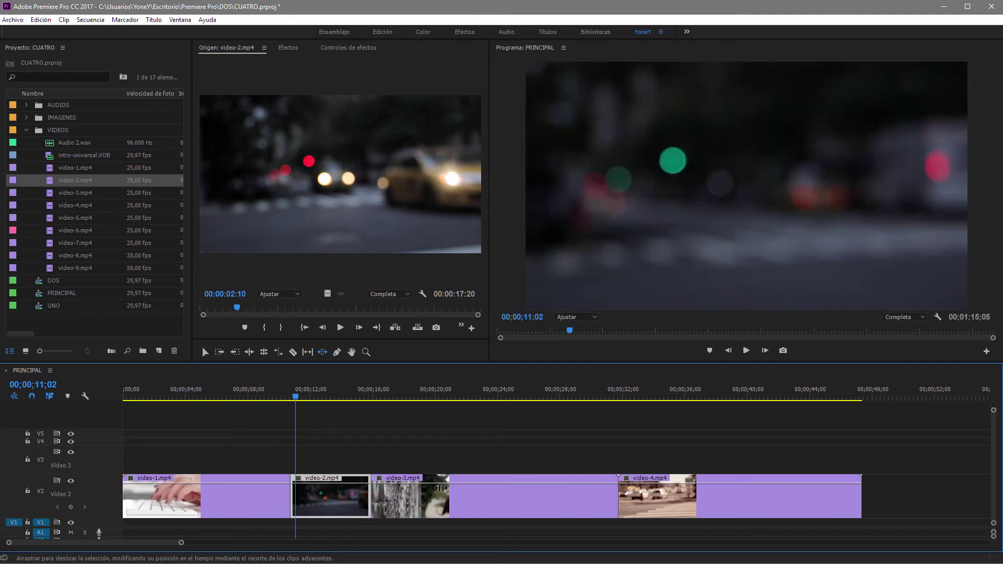
left_click(345, 396)
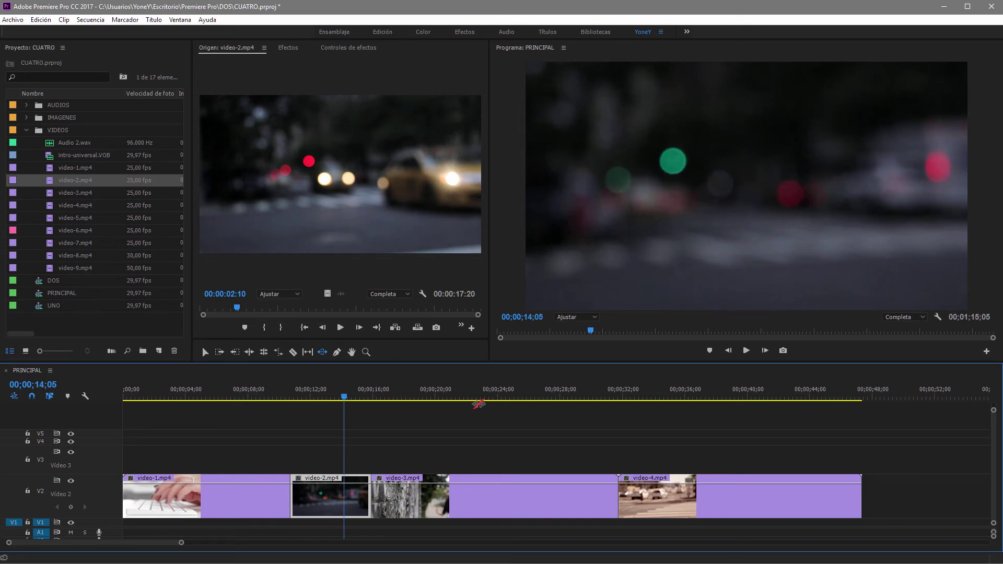